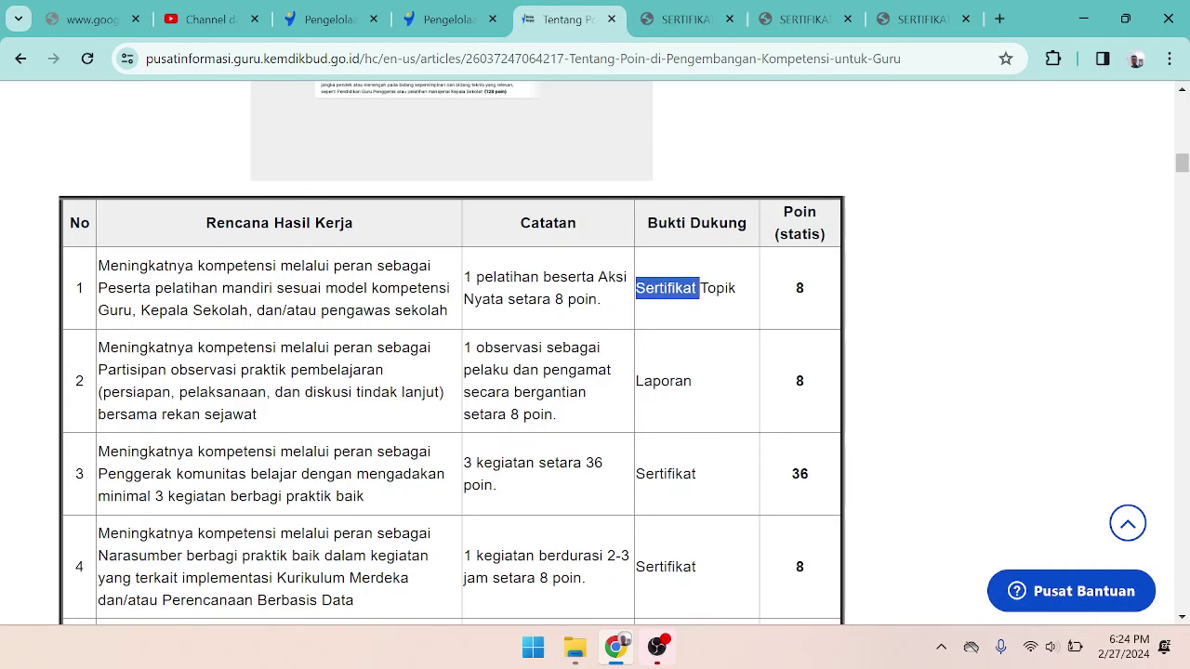
- Check the supporting evidence required for the first two work plans in the points table, comparing it with the open certificate PDFs
left_click(683, 18)
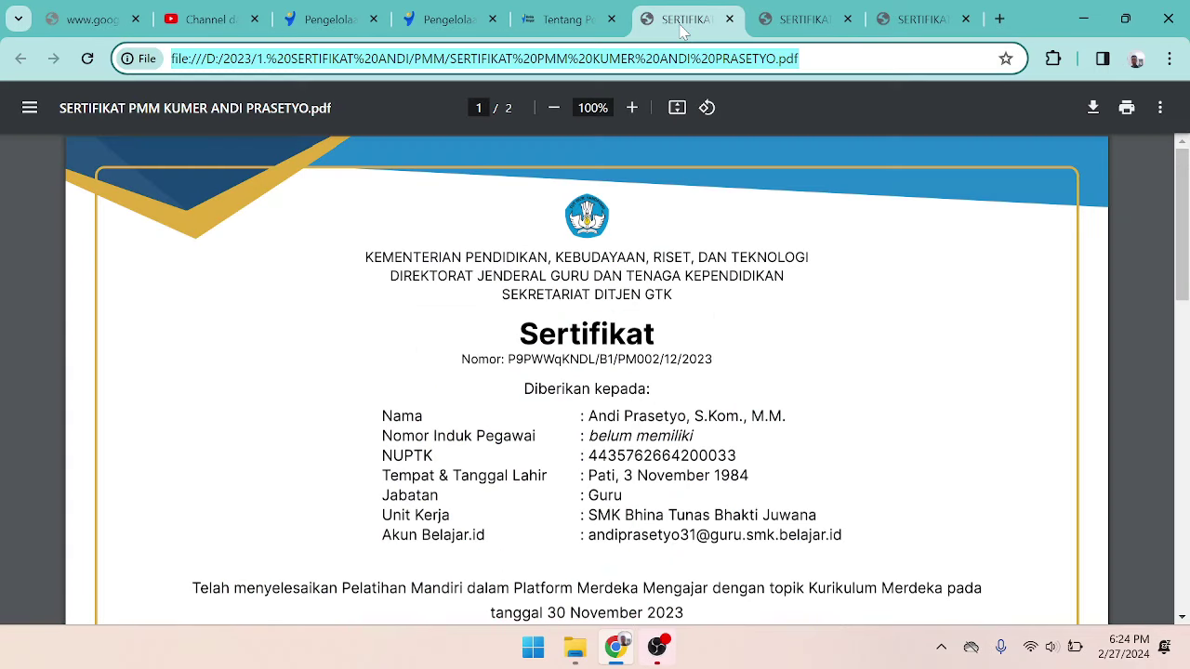
left_click(790, 22)
left_click(567, 22)
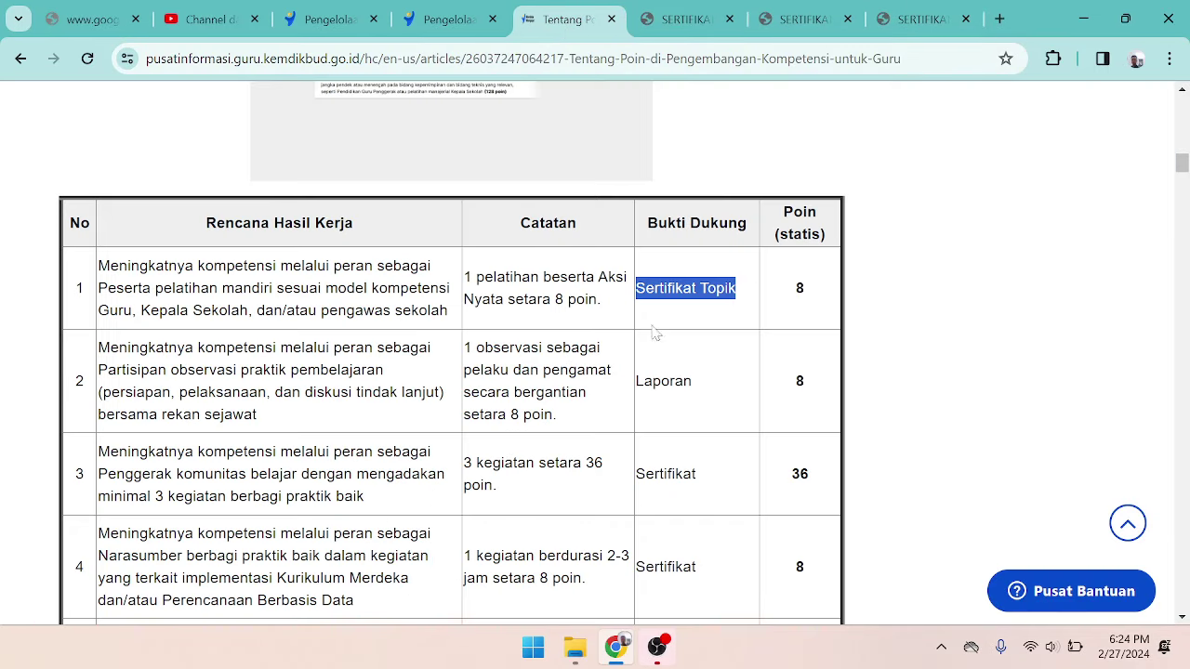
left_click_drag(636, 382, 707, 385)
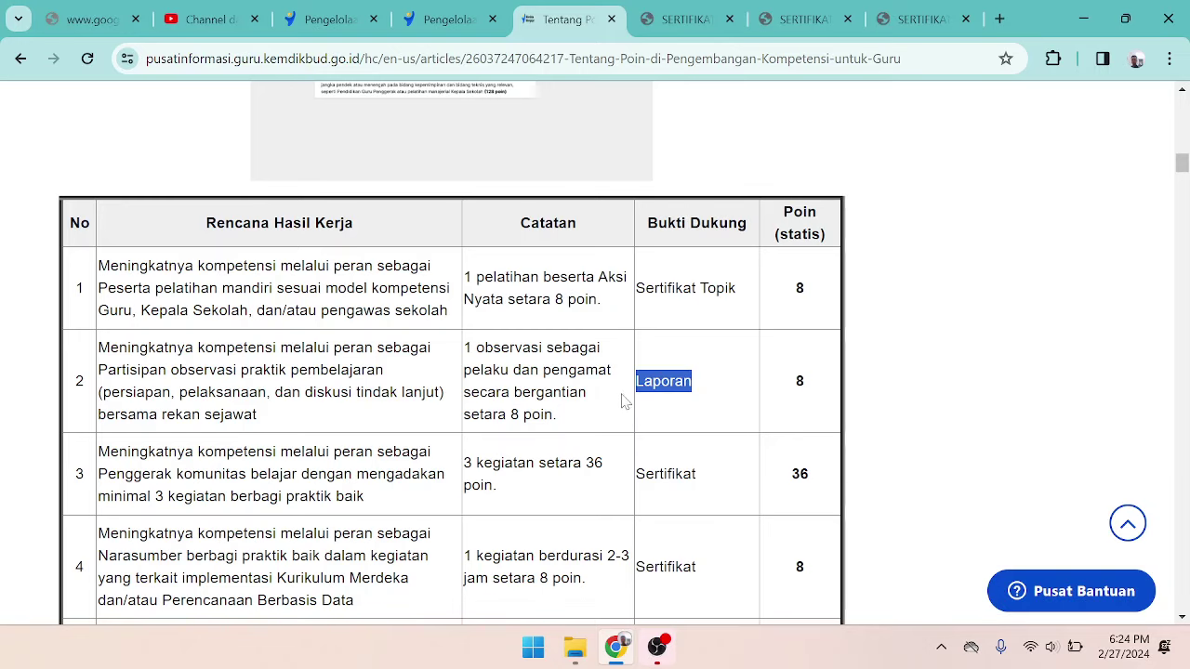
scroll(786, 340, "down", 1)
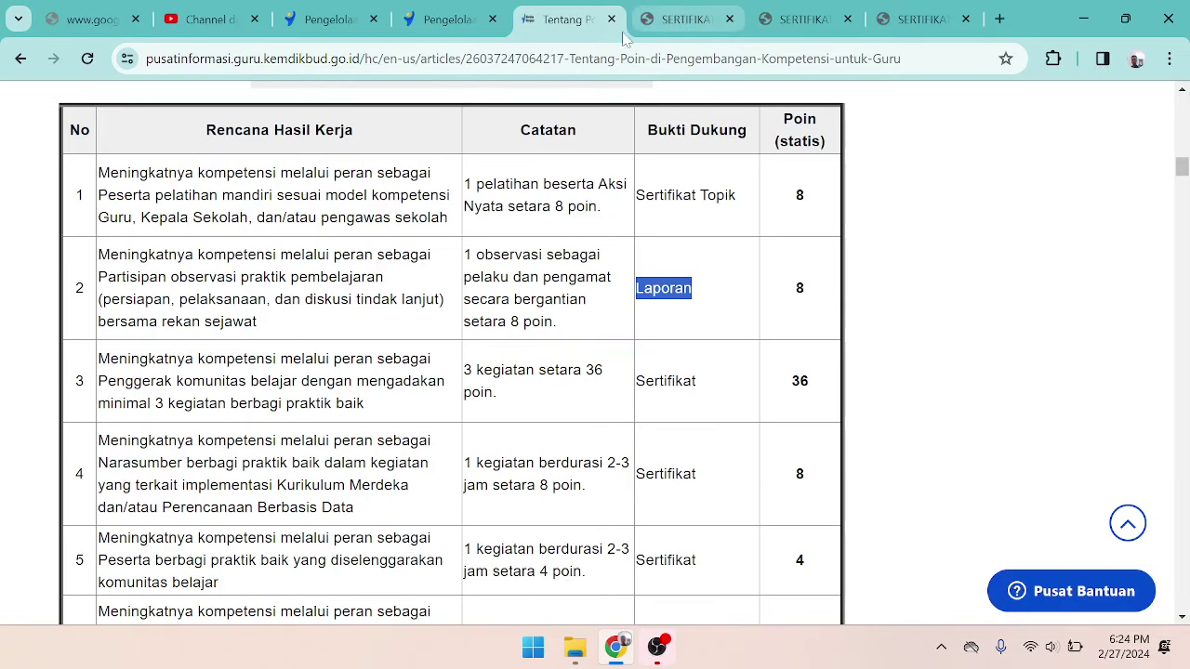
scroll(629, 119, "up", 6)
scroll(630, 119, "up", 8)
- Return to the Pengembangan Kompetensi page and open document submission for the Partisipan observasi praktik pembelajaran work plan
left_click(446, 20)
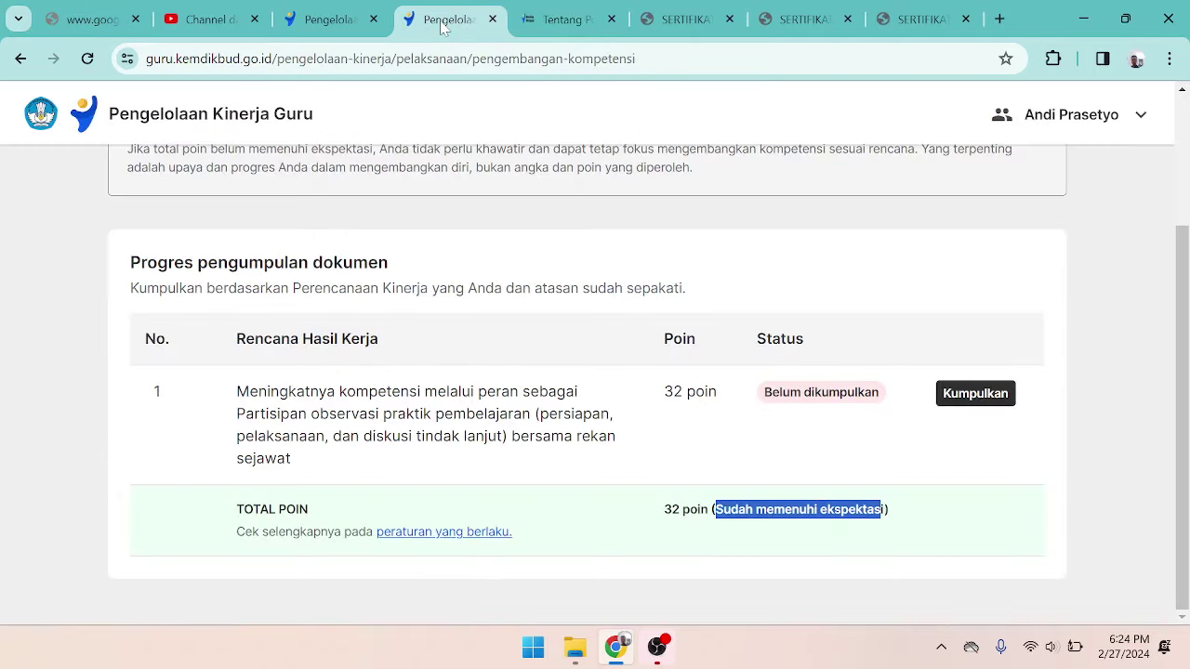
left_click(586, 28)
left_click(448, 24)
left_click(564, 28)
left_click(468, 26)
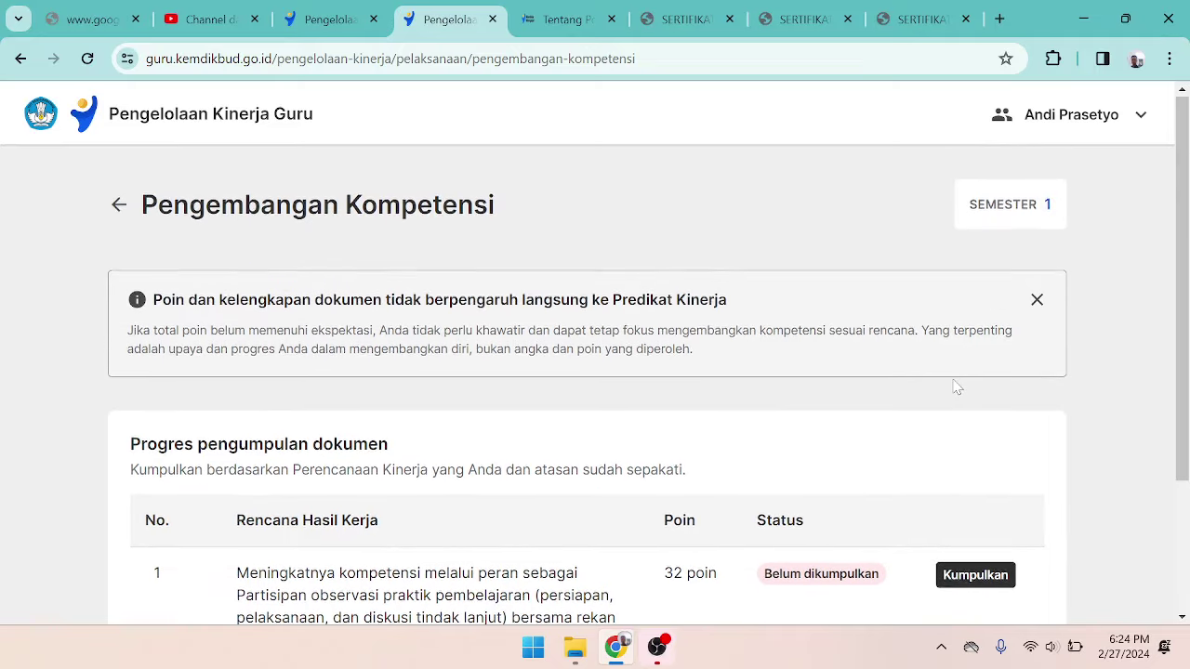
left_click(954, 394)
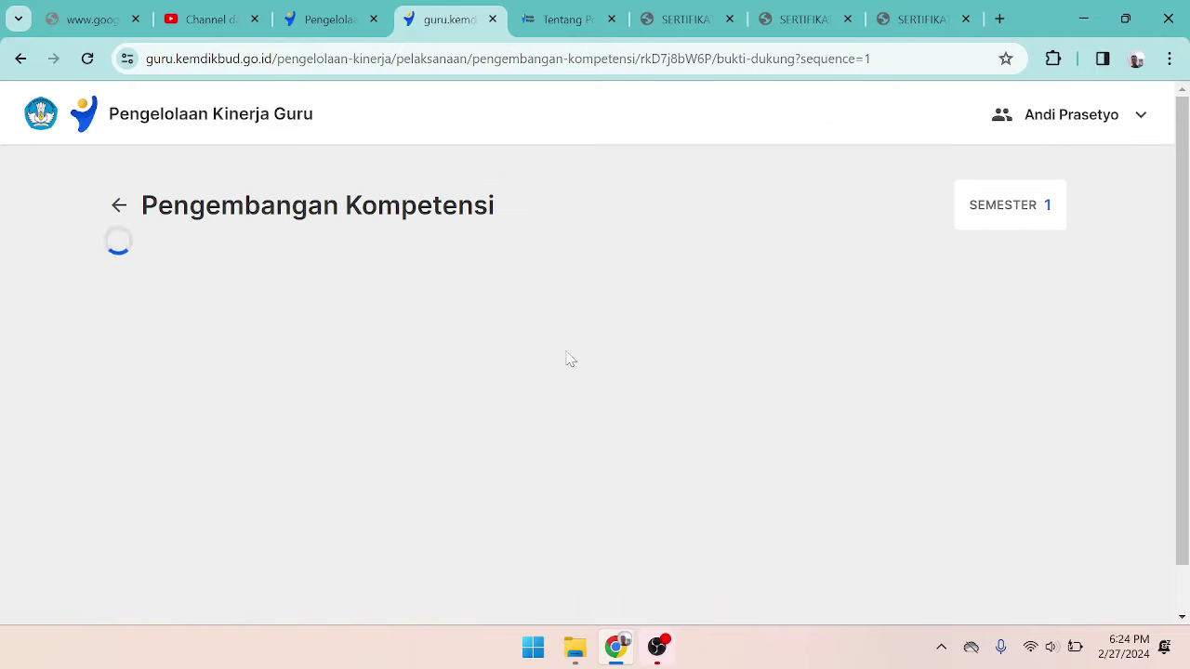
- Review the four report slots and their upload options, and start uploading a document from the computer for Laporan 1
scroll(523, 340, "down", 3)
scroll(523, 339, "up", 3)
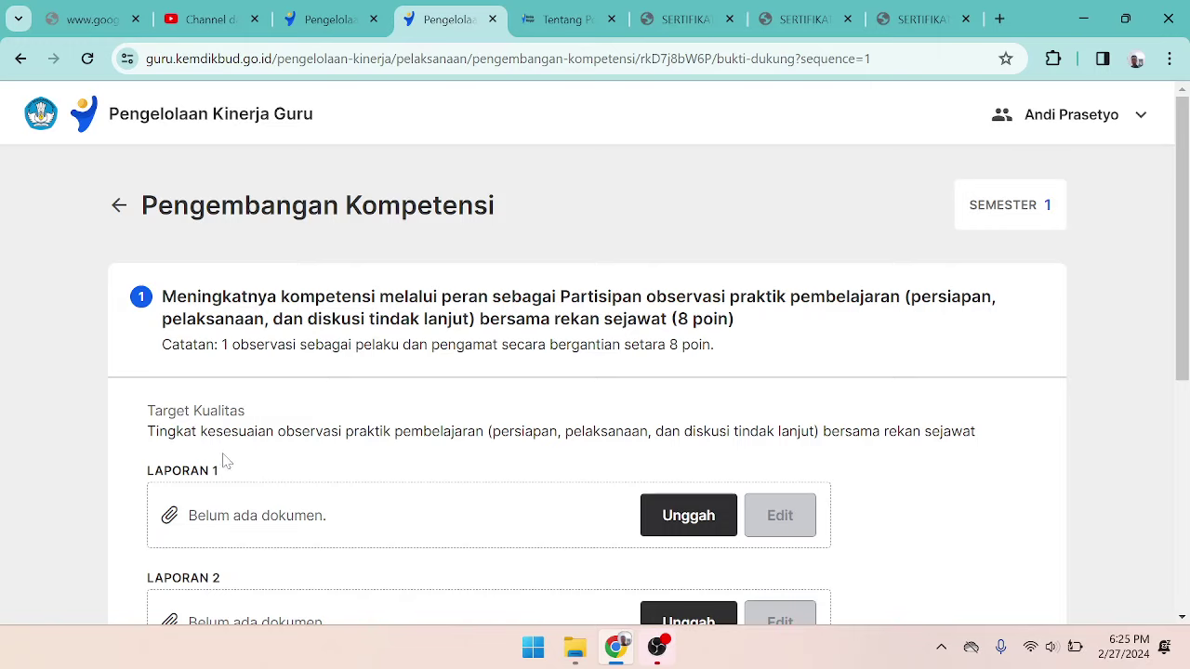
scroll(239, 468, "down", 4)
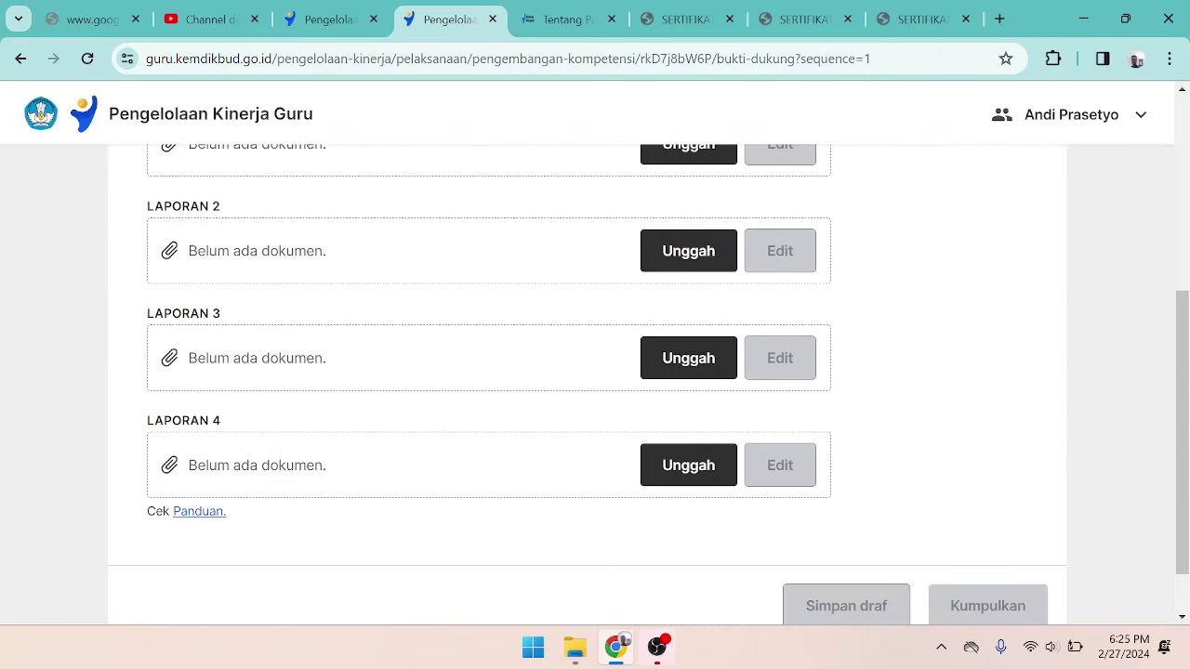
scroll(234, 390, "up", 2)
scroll(218, 376, "down", 3)
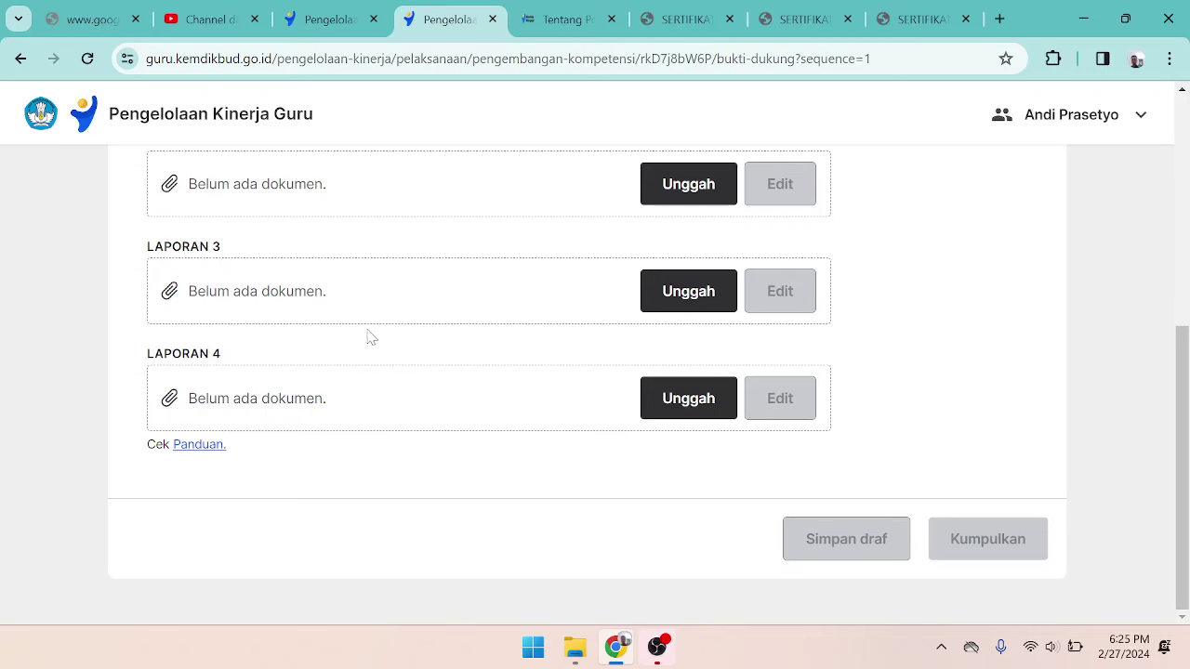
scroll(342, 296, "up", 3)
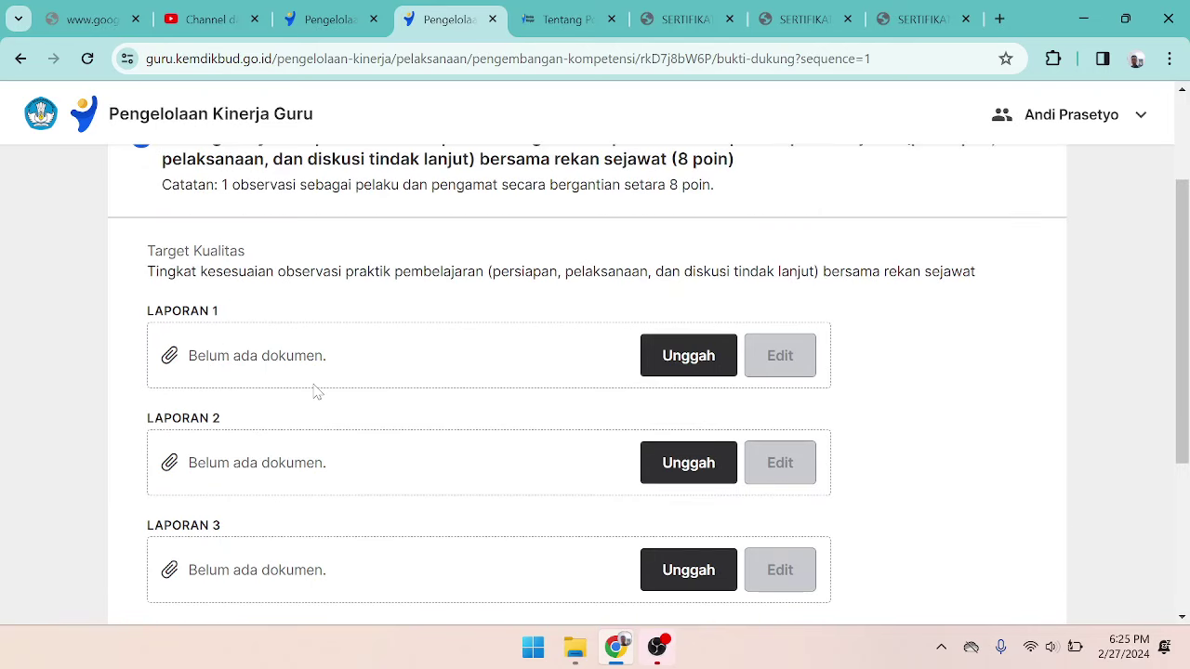
left_click(674, 362)
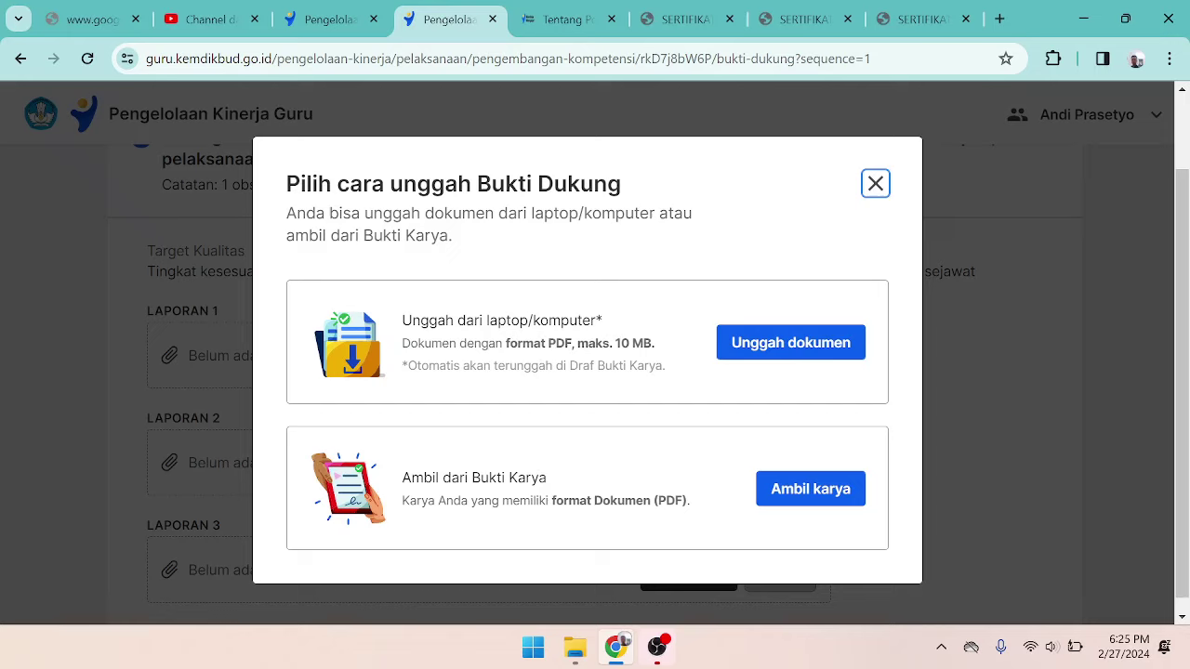
left_click_drag(596, 343, 655, 344)
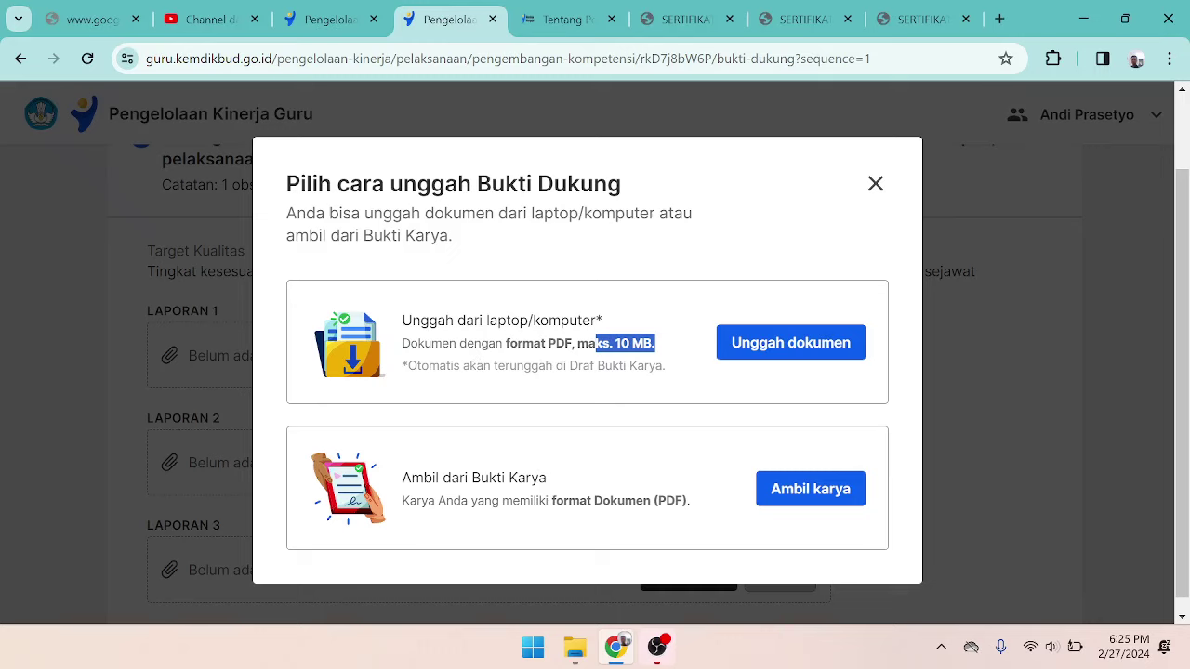
left_click_drag(407, 365, 662, 367)
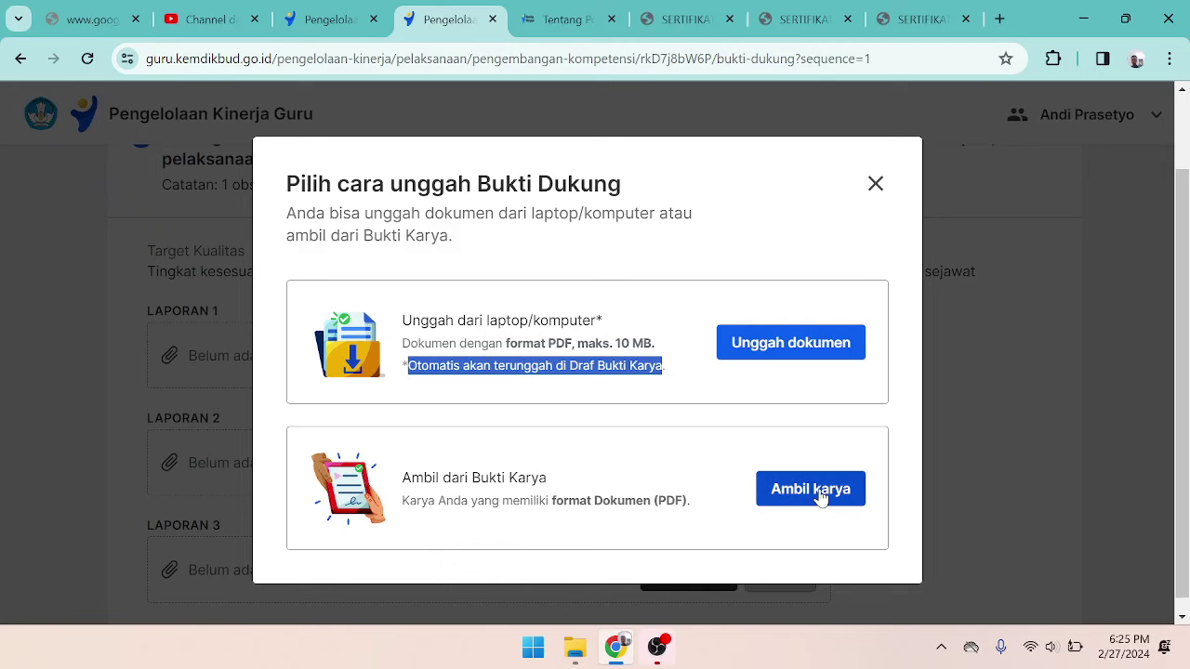
left_click(792, 344)
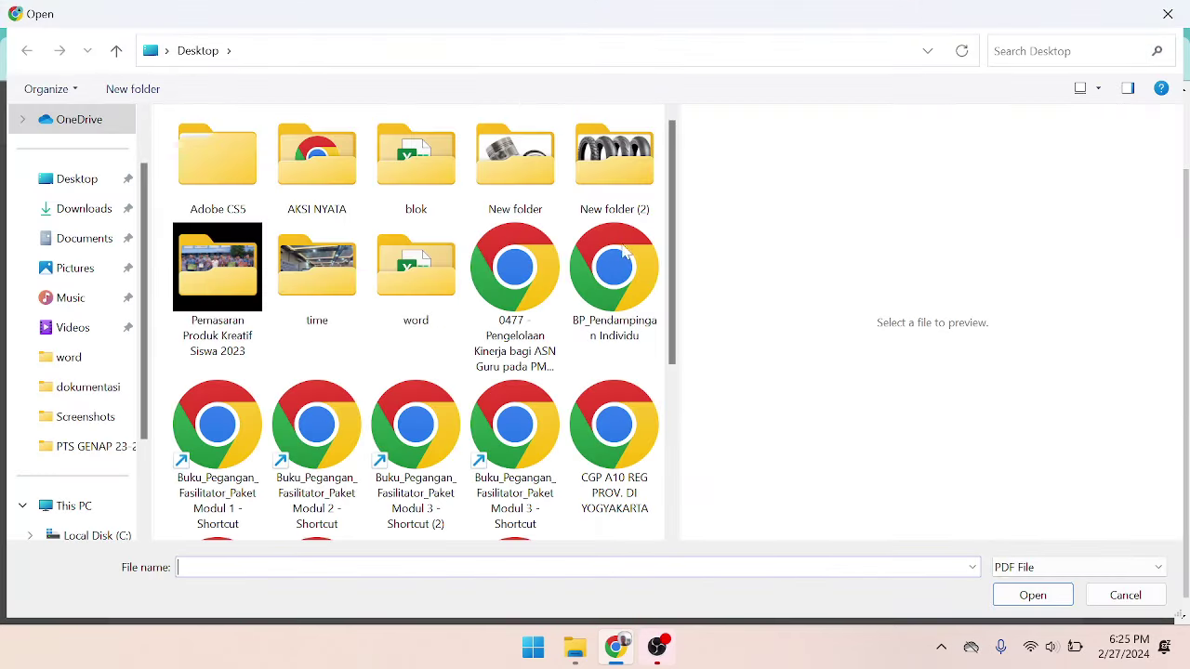
- Browse to the PMM subfolder of the personal certificate folder inside the 2023 folder on drive D
left_click(361, 53)
key("BackSpace")
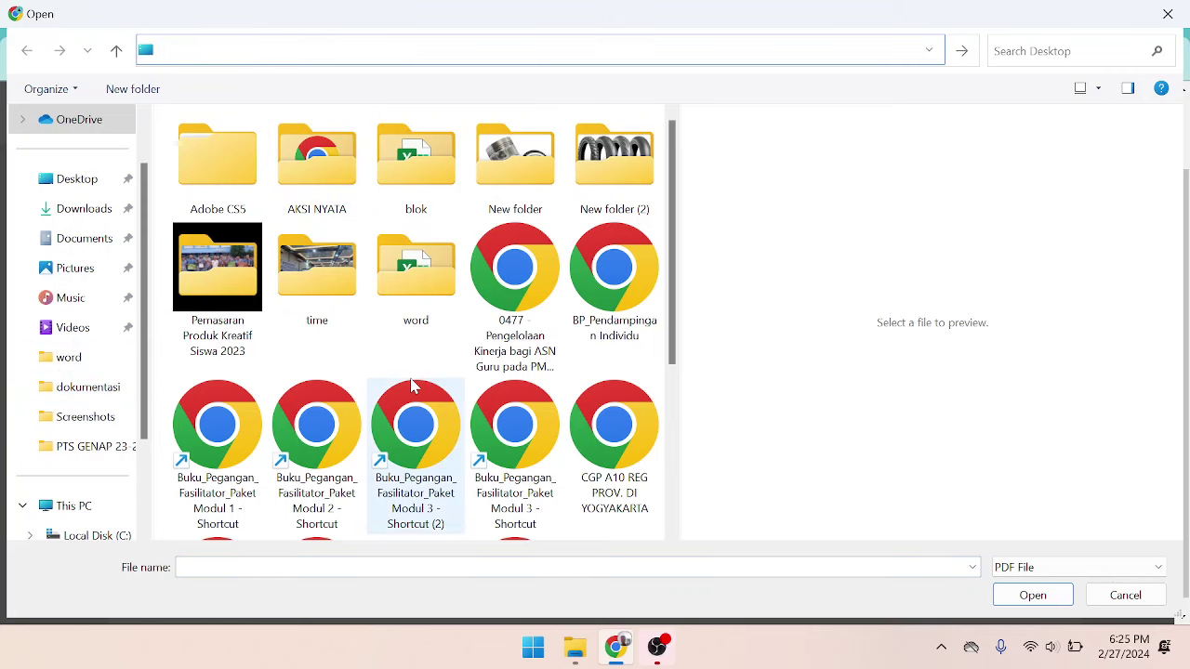
scroll(411, 385, "down", 3)
scroll(492, 395, "up", 5)
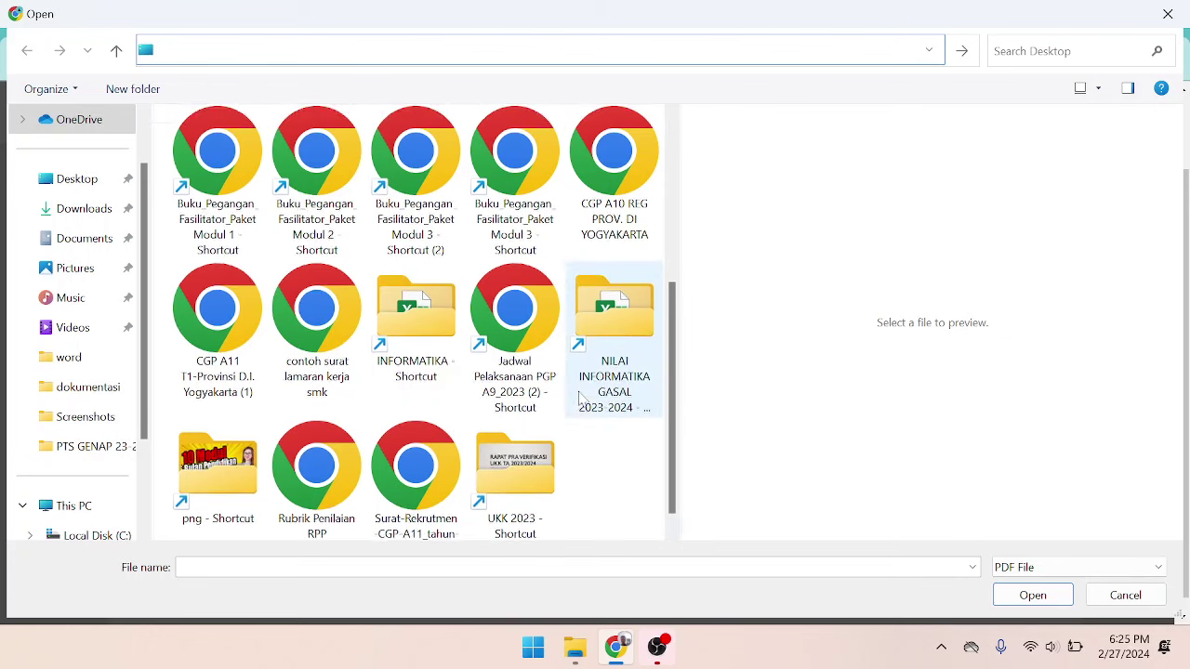
scroll(336, 342, "down", 3)
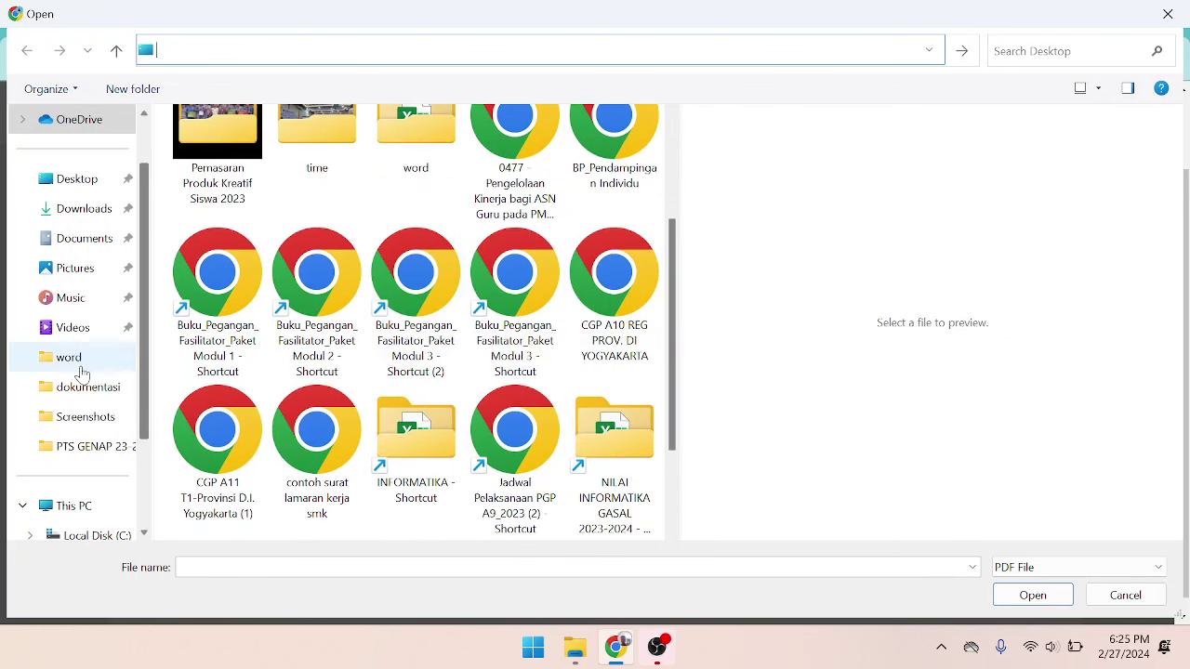
scroll(80, 381, "down", 2)
left_click(111, 449)
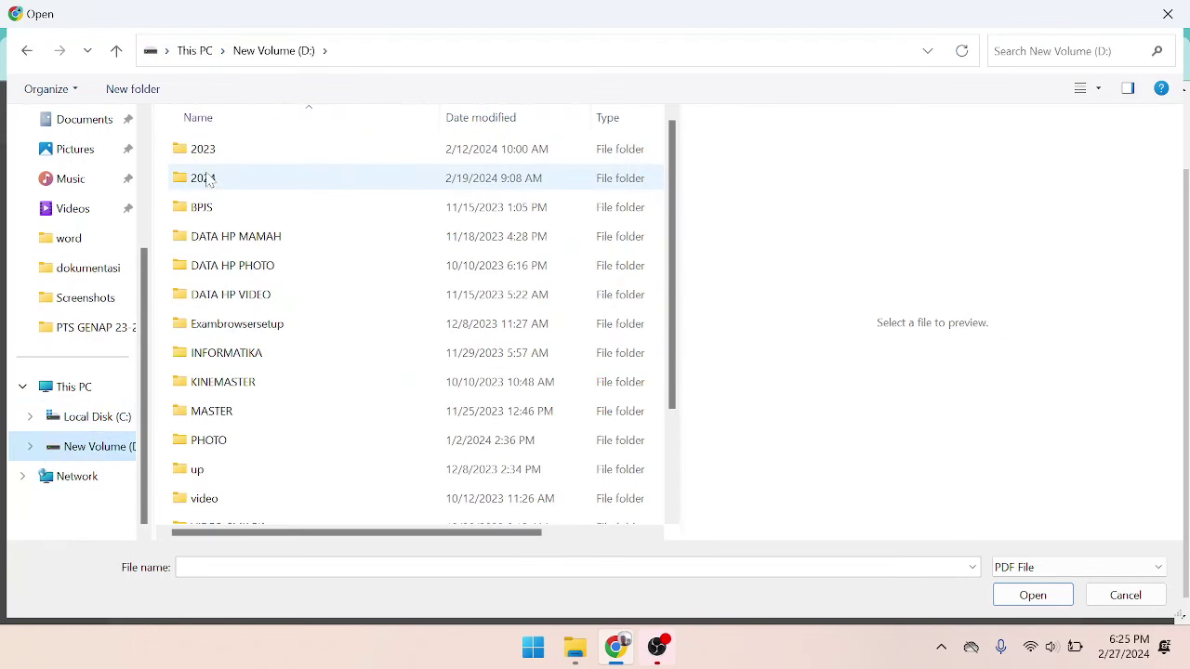
double_click(208, 151)
left_click(232, 296)
double_click(233, 295)
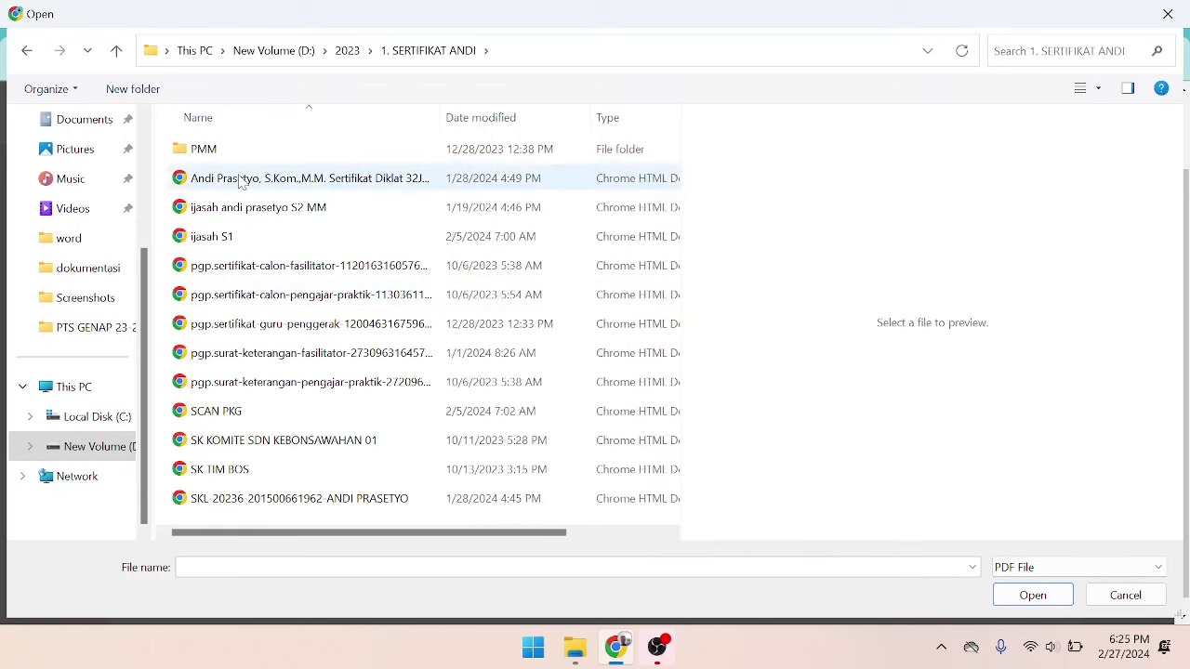
double_click(321, 151)
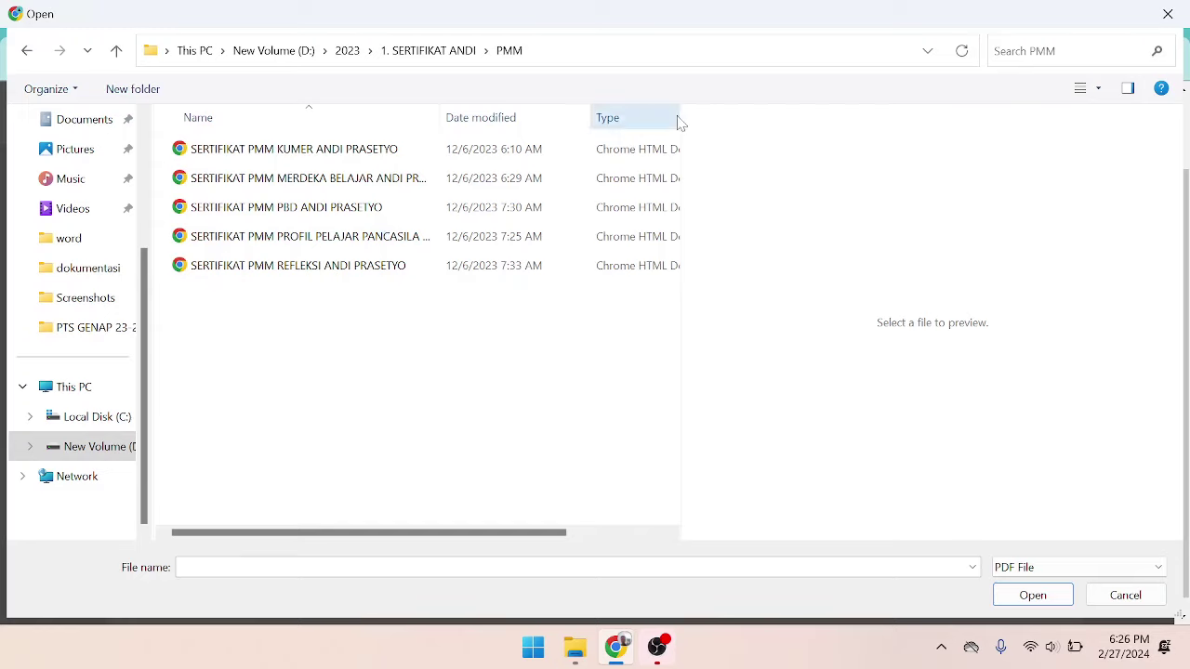
- Widen the file list to show file sizes and upload the SERTIFIKAT PMM KUMER PDF as Laporan 1
left_click_drag(683, 121, 804, 118)
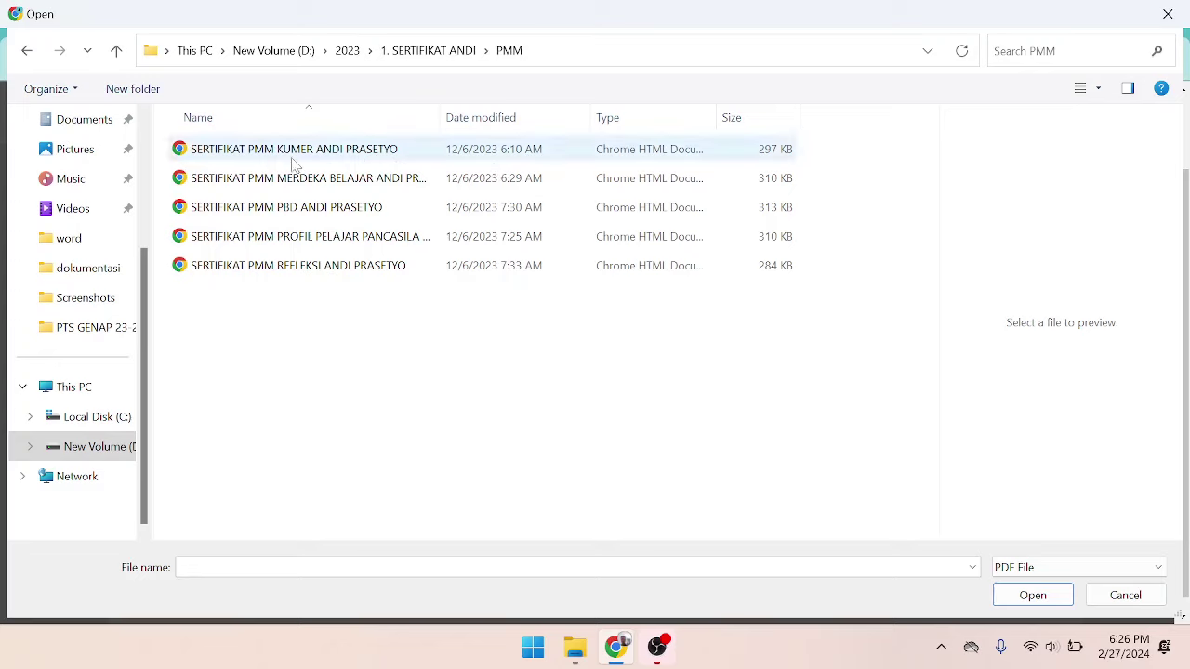
left_click(340, 150)
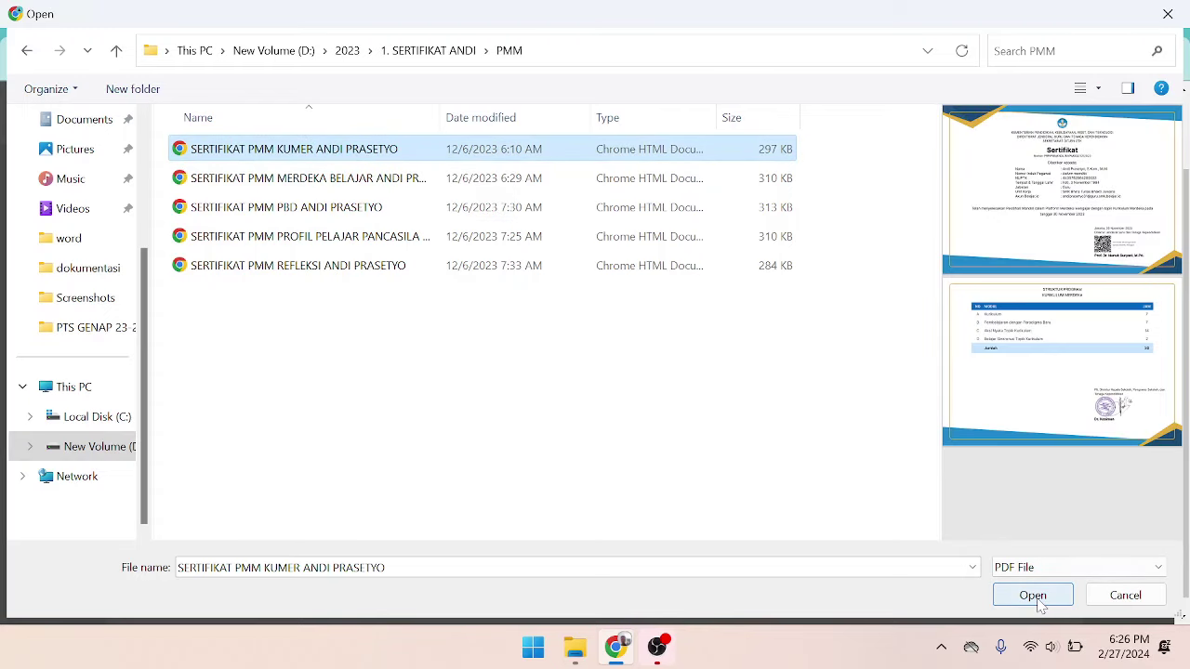
left_click(1039, 601)
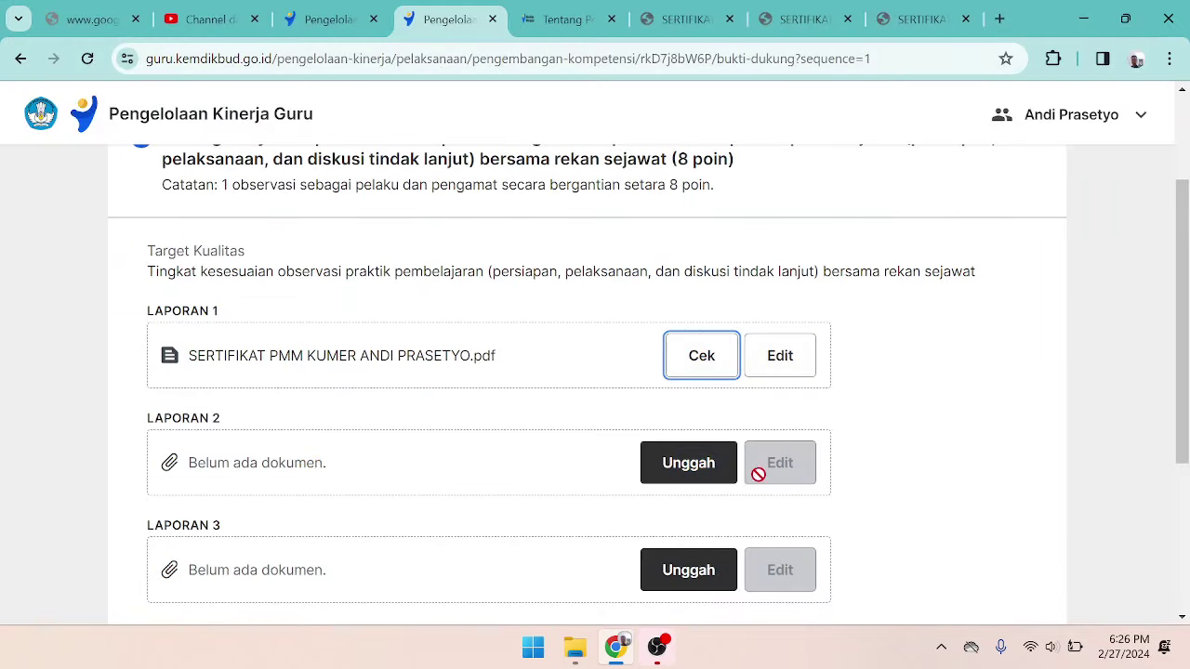
- Upload the SERTIFIKAT PMM MERDEKA BELAJAR PDF from the computer as Laporan 2
left_click(698, 475)
left_click(749, 441)
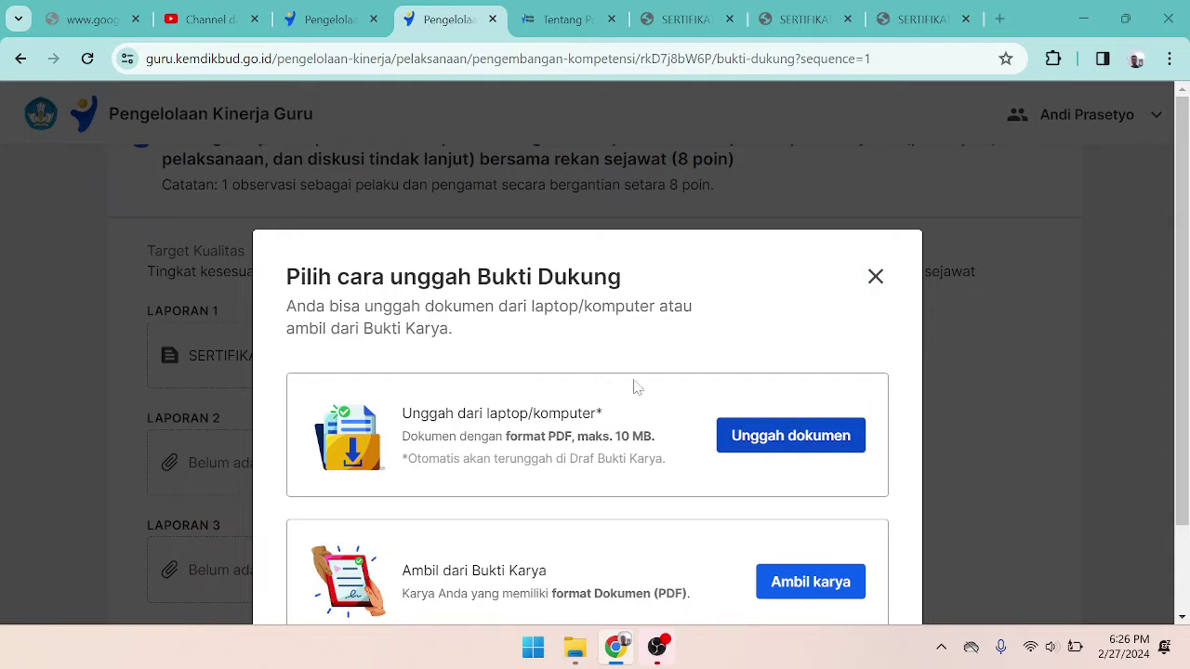
left_click(279, 178)
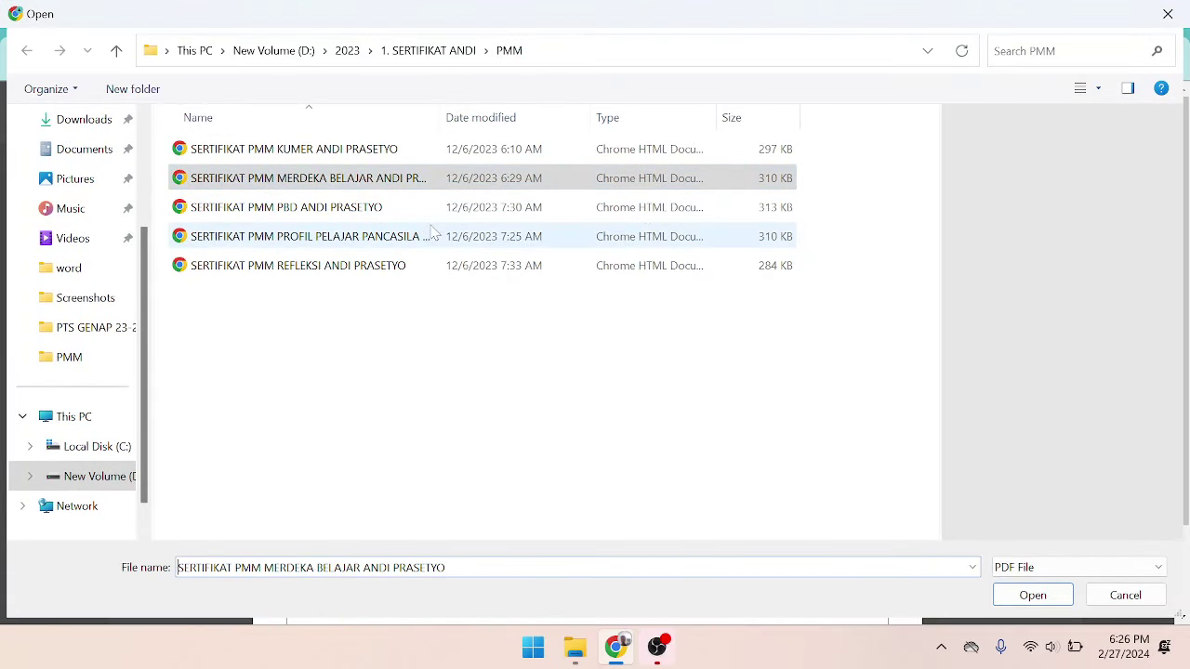
left_click(1032, 595)
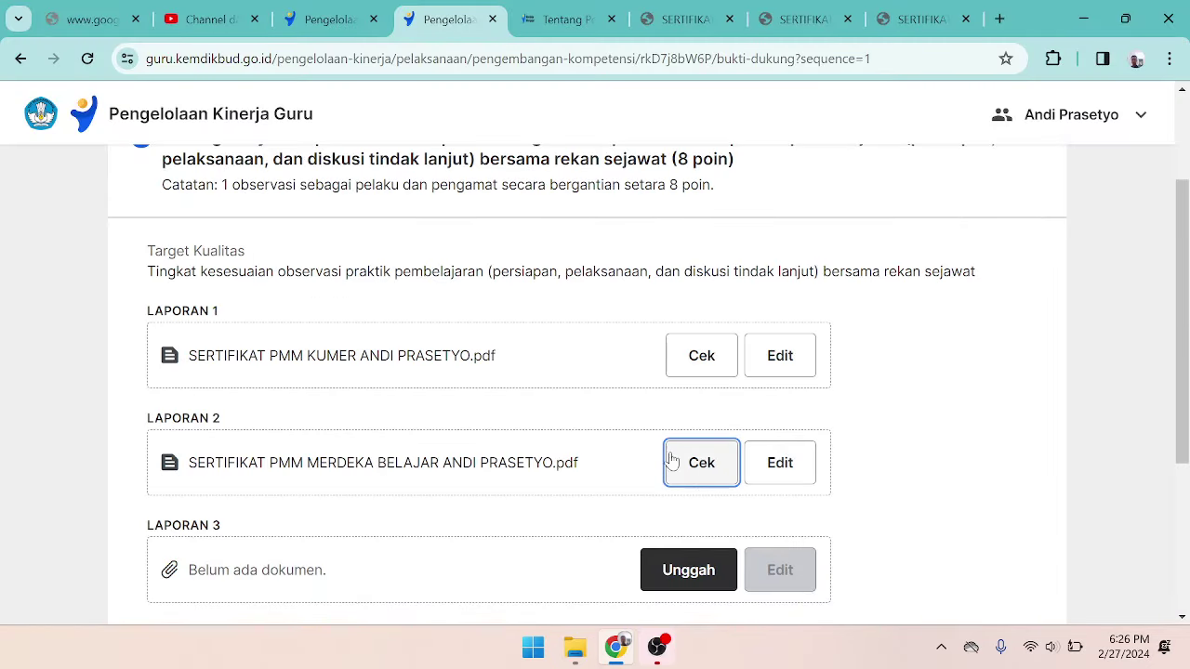
- Upload the SERTIFIKAT PMM PBD PDF from the computer as Laporan 3
scroll(692, 526, "down", 1)
scroll(692, 526, "down", 1)
left_click(695, 390)
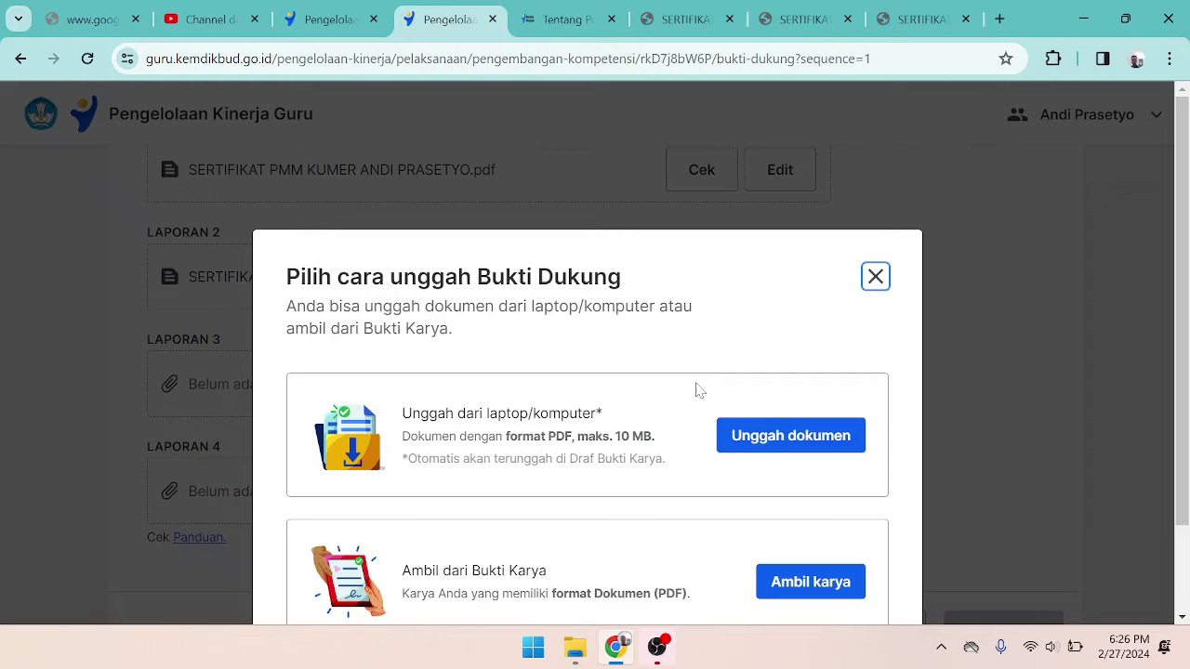
left_click(771, 435)
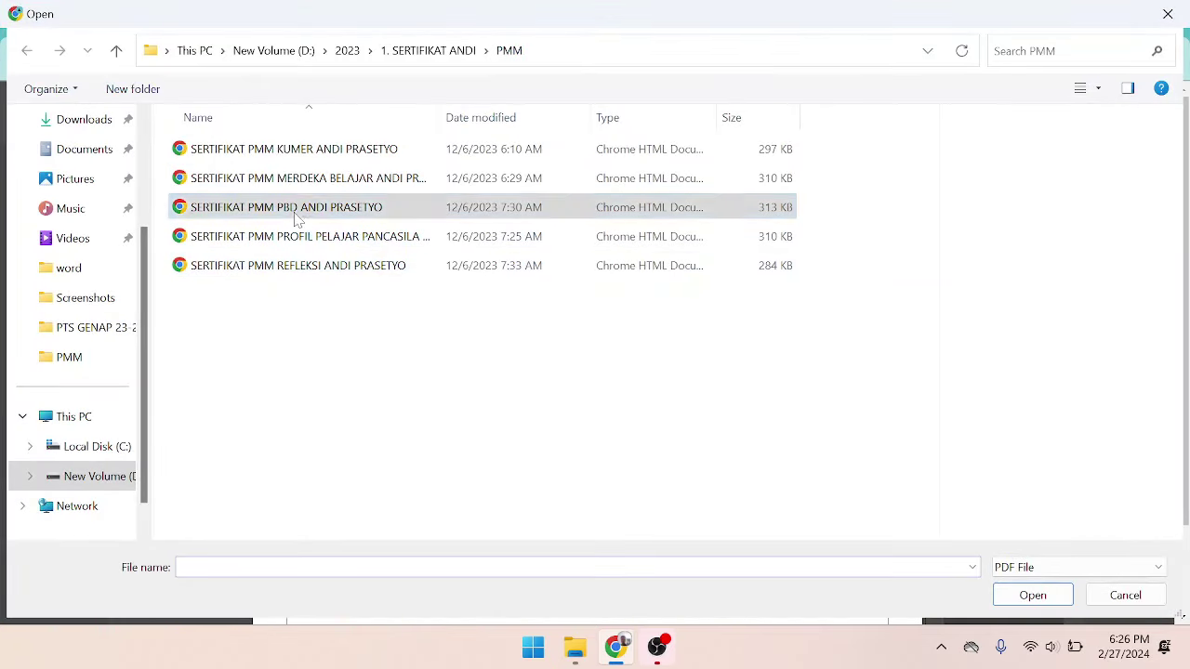
left_click(297, 207)
left_click(1048, 596)
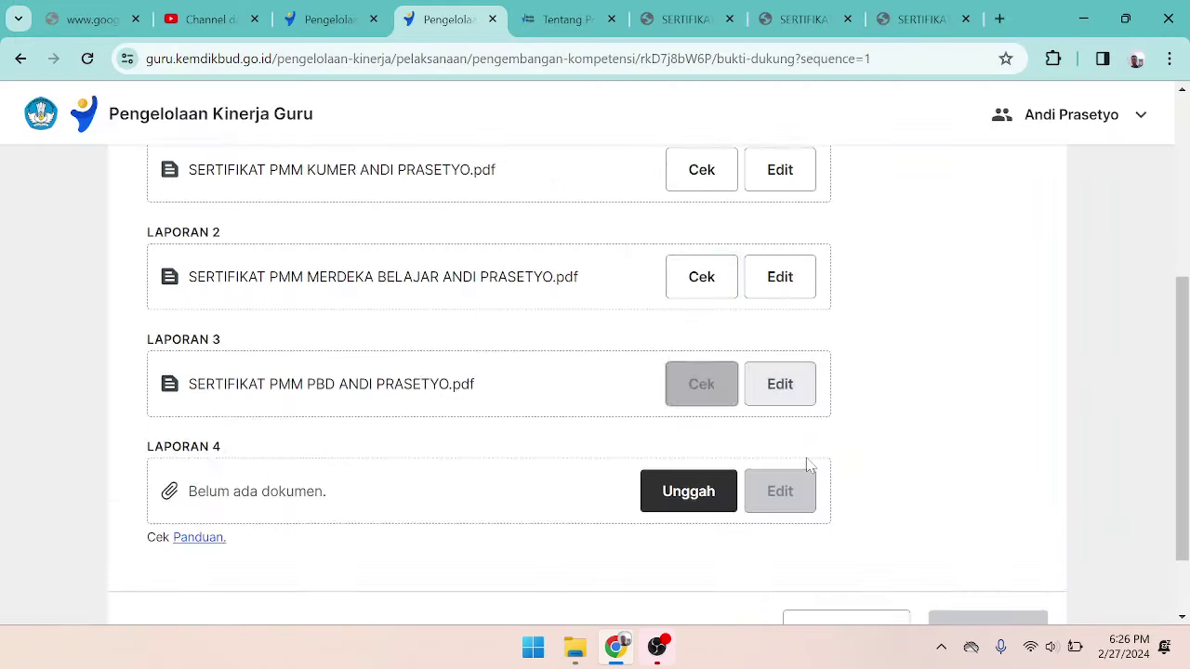
- Upload the SERTIFIKAT PMM PROFIL PELAJAR PANCASILA PDF from the computer as Laporan 4 and review all four report slots
scroll(731, 423, "down", 1)
left_click(729, 418)
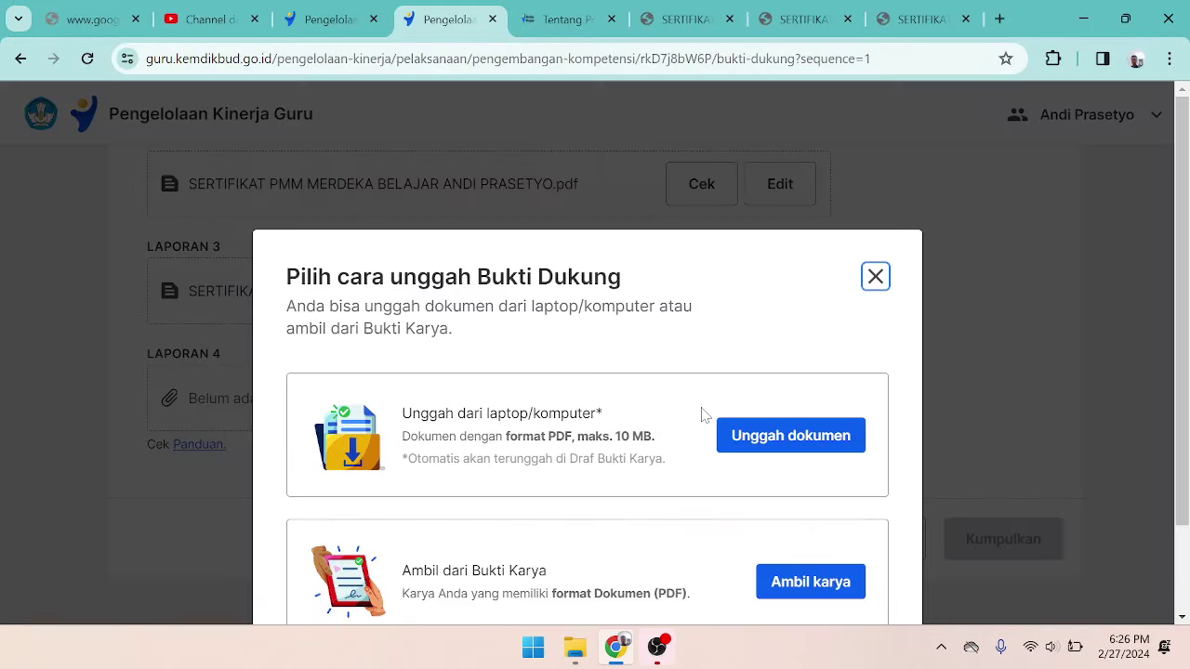
left_click(744, 430)
left_click(322, 266)
left_click(326, 238)
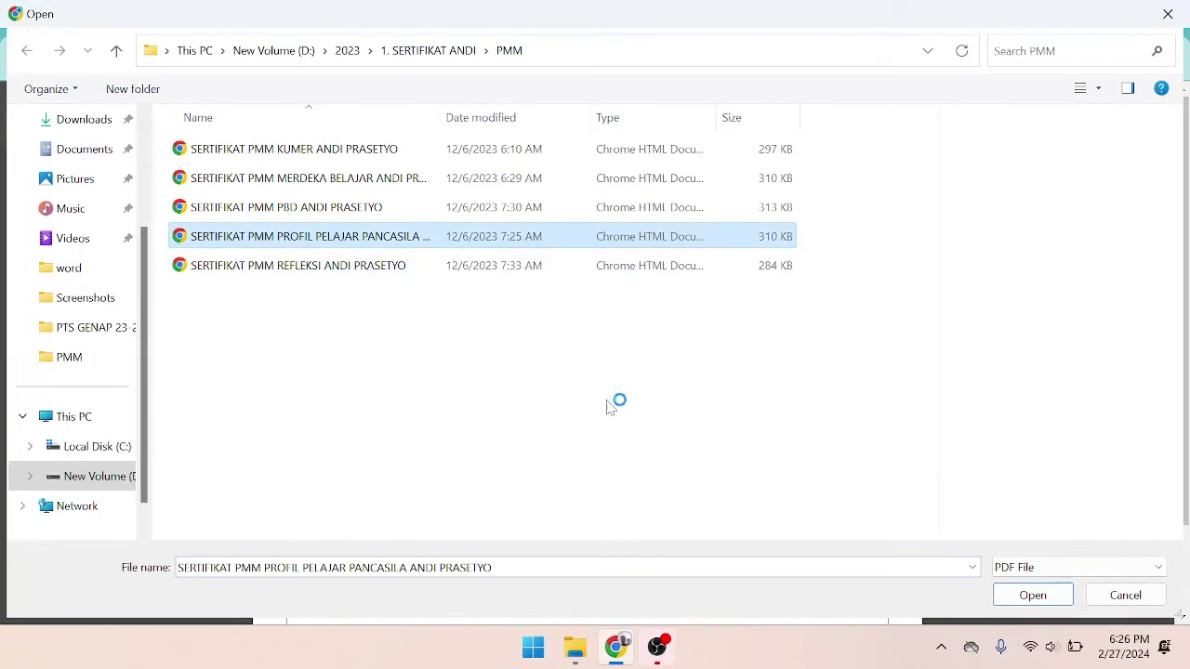
left_click(1032, 596)
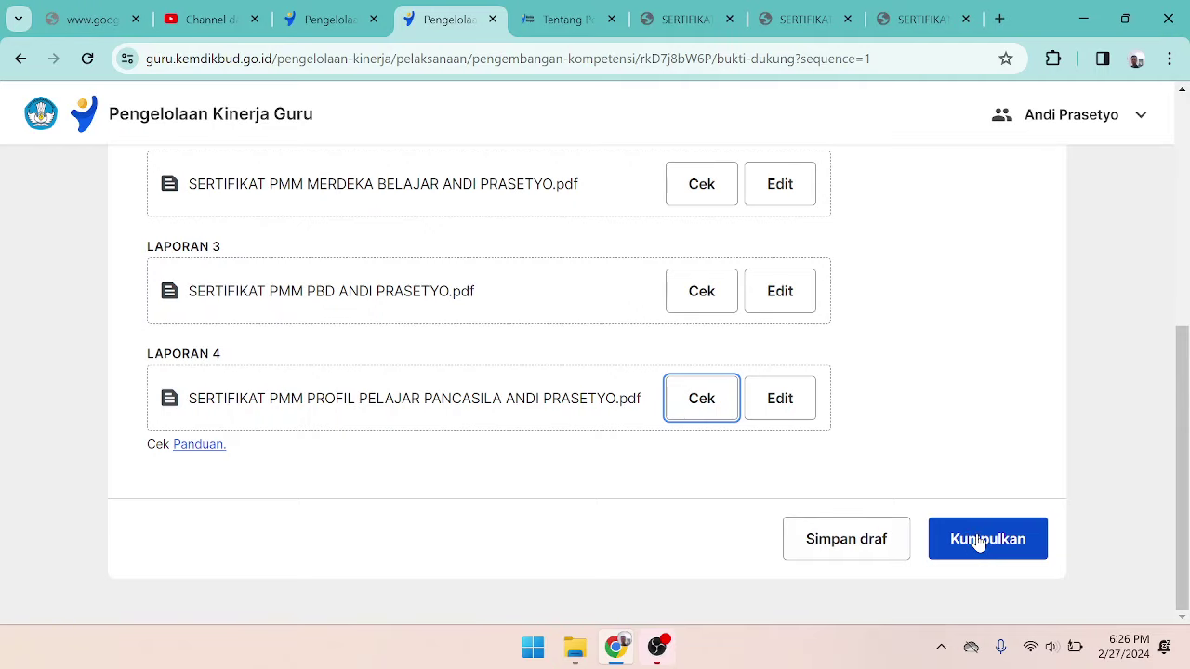
scroll(977, 543, "up", 5)
scroll(978, 558, "down", 4)
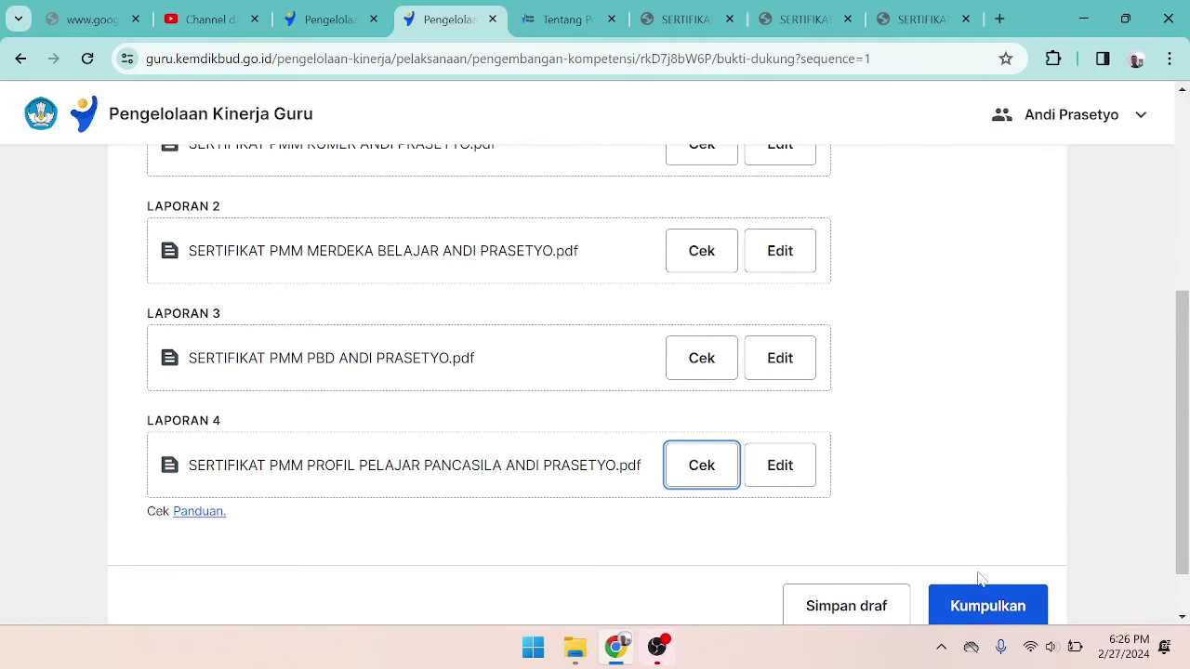
scroll(995, 525, "up", 4)
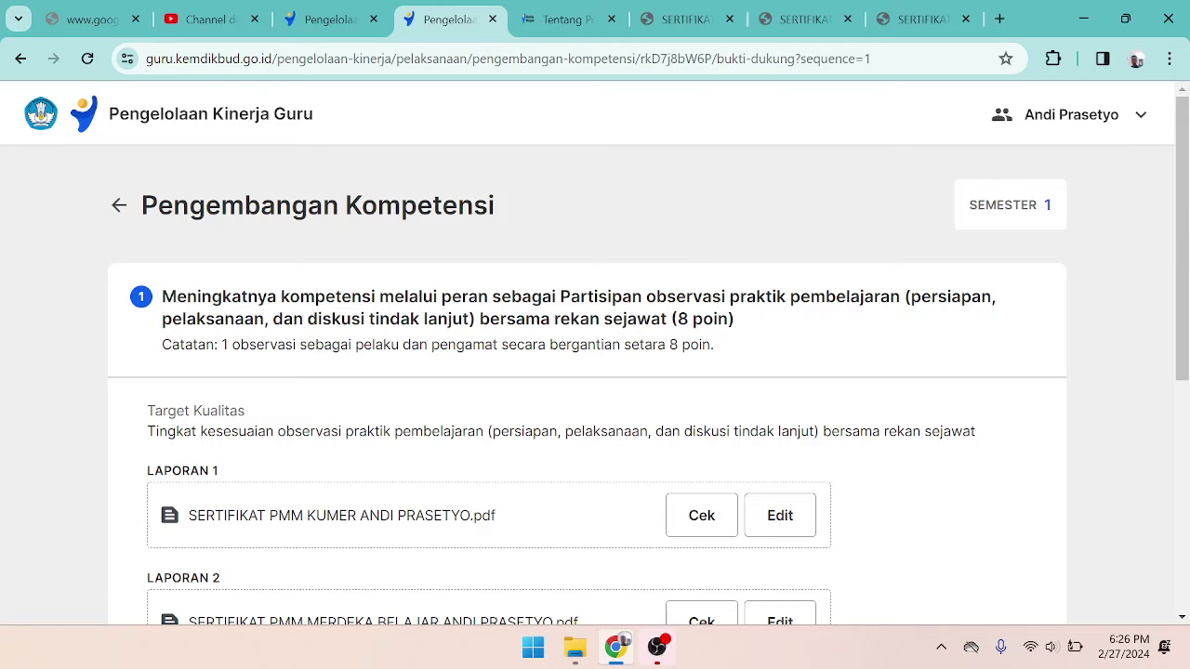
- Review the PDFs attached to Laporan 1 through Laporan 4 against the observation work plan on the Pengembangan Kompetensi page
scroll(354, 316, "down", 5)
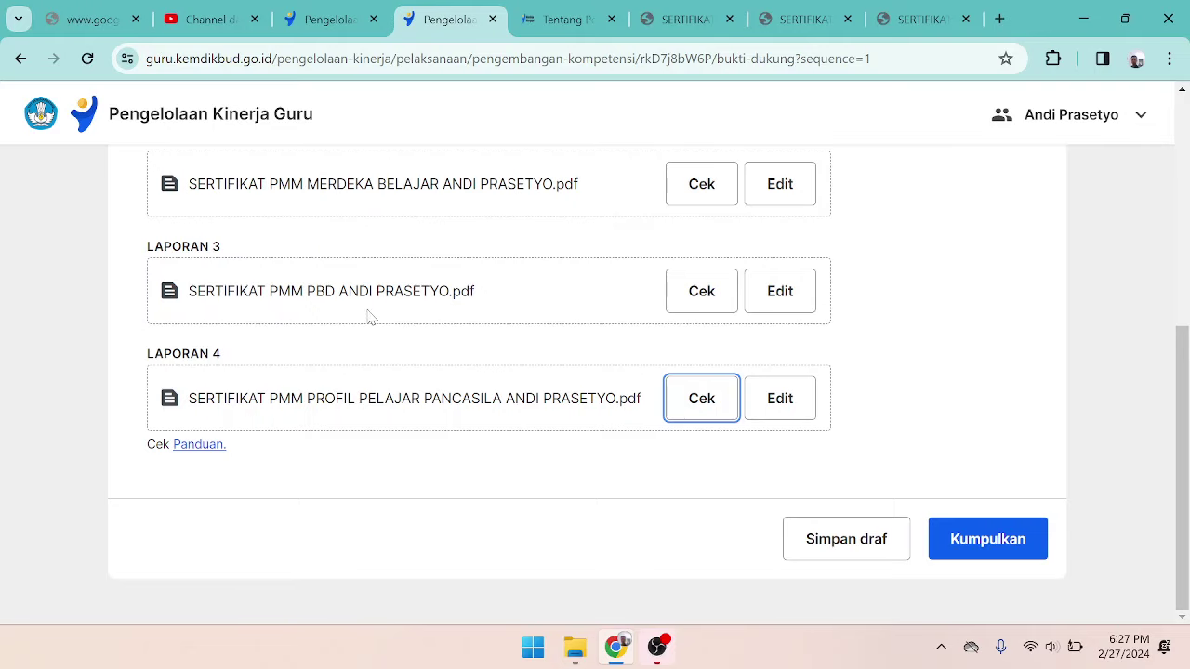
scroll(864, 391, "up", 5)
scroll(444, 205, "down", 4)
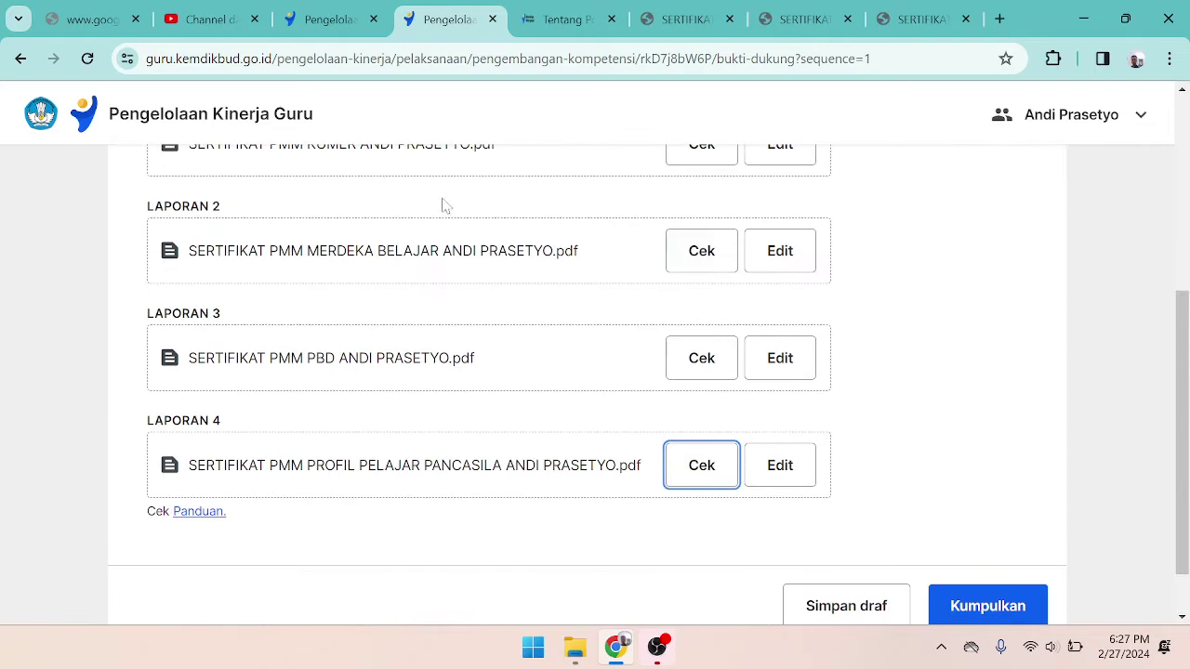
scroll(523, 288, "up", 2)
scroll(356, 292, "down", 1)
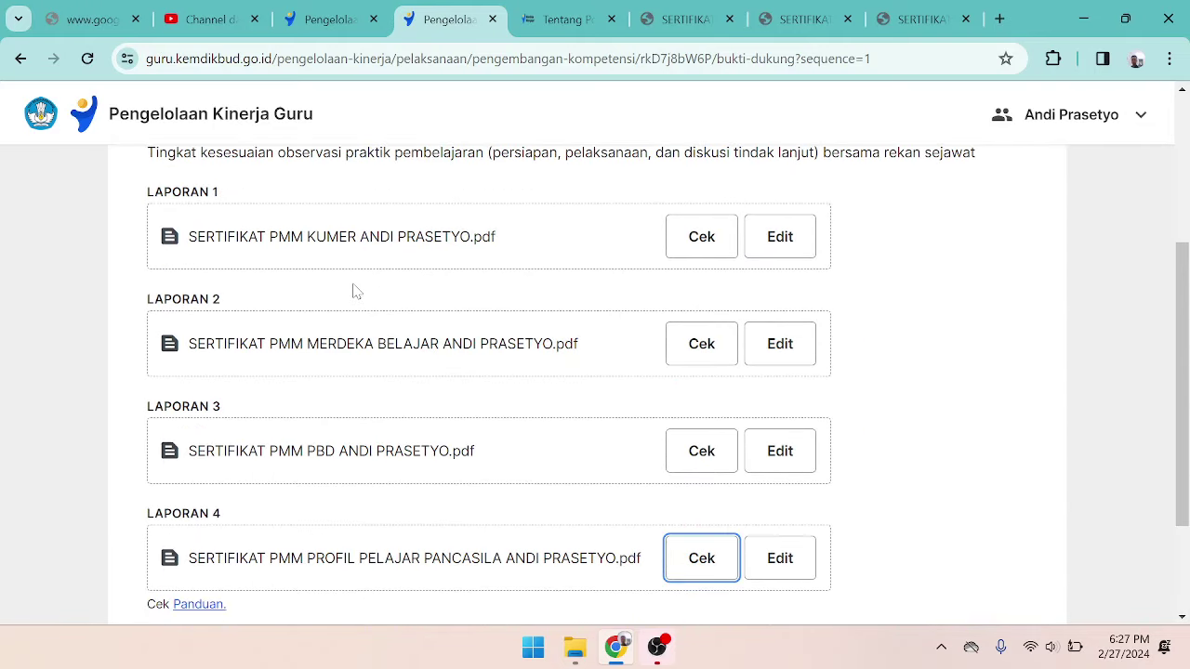
scroll(564, 311, "up", 3)
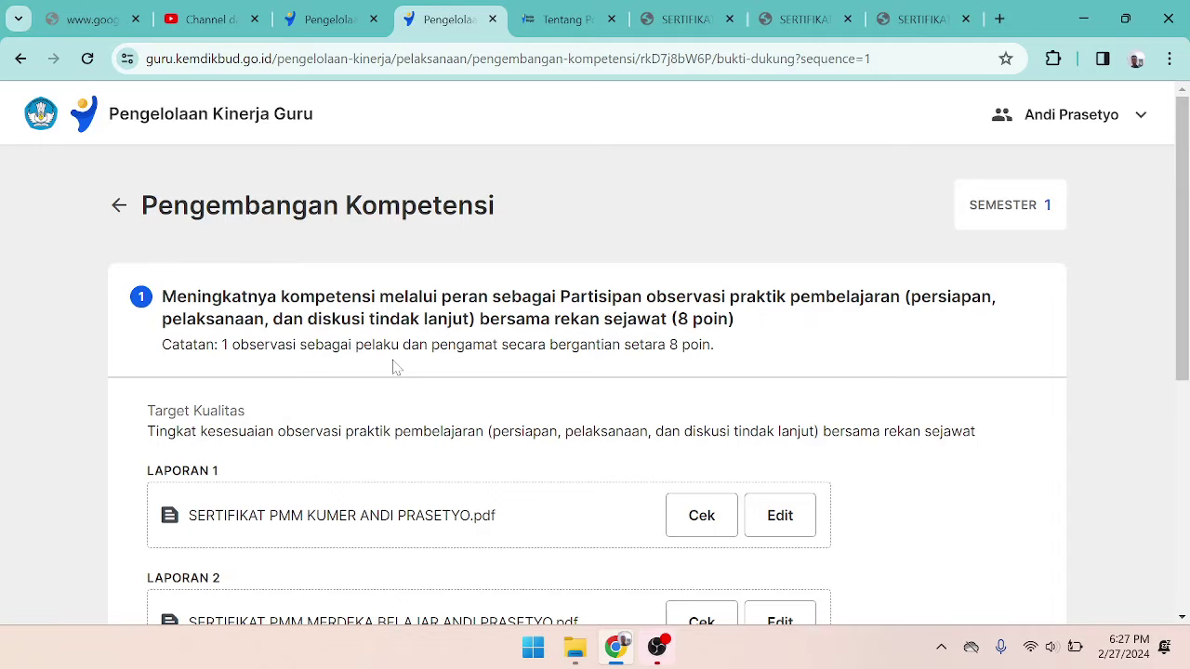
scroll(552, 455, "down", 2)
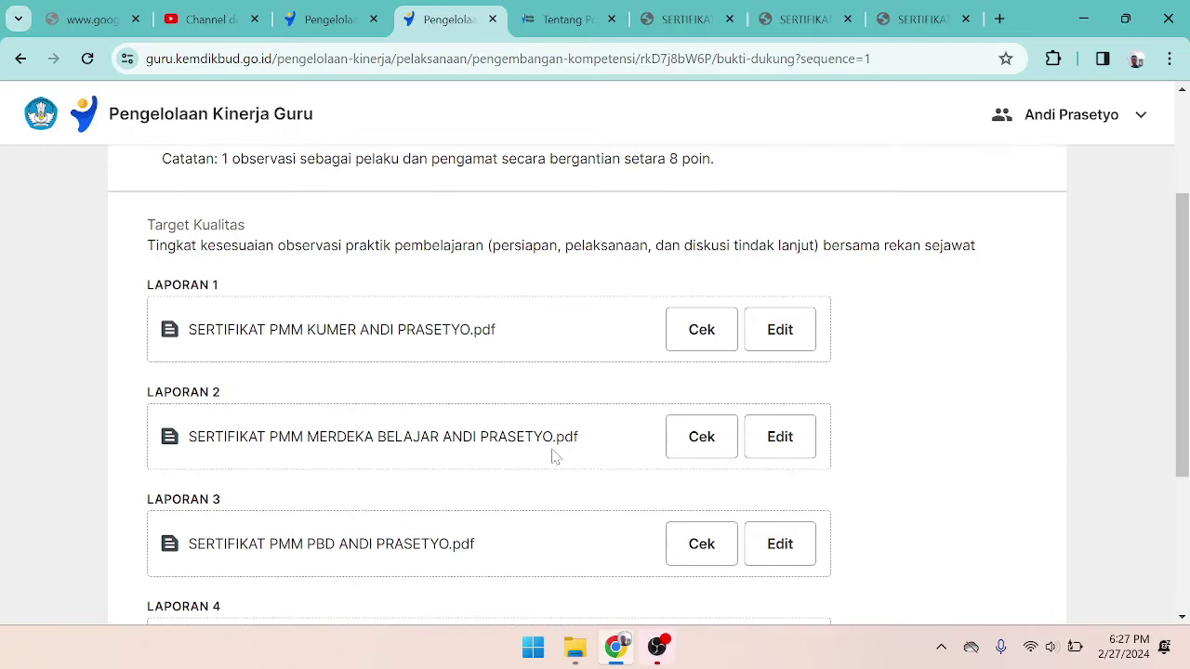
- Examine the Catatan and Bukti Dukung required for each Rencana Hasil Kerja in the points table of the Pengembangan Kompetensi article
left_click(554, 22)
scroll(570, 396, "down", 15)
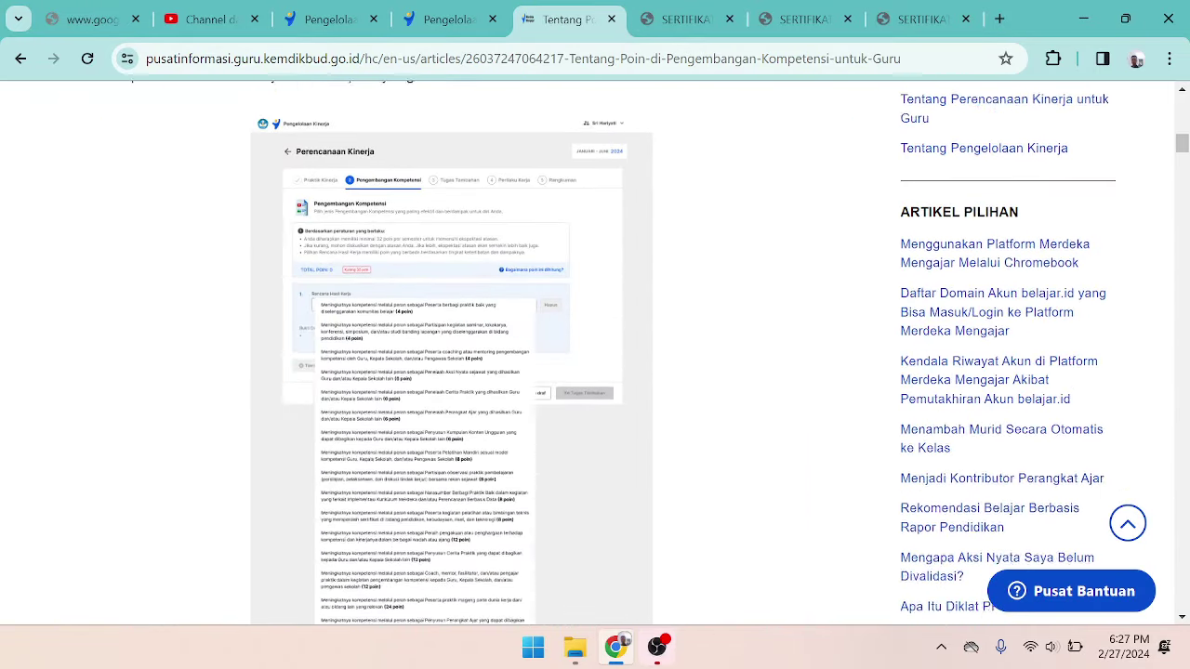
scroll(567, 397, "down", 1)
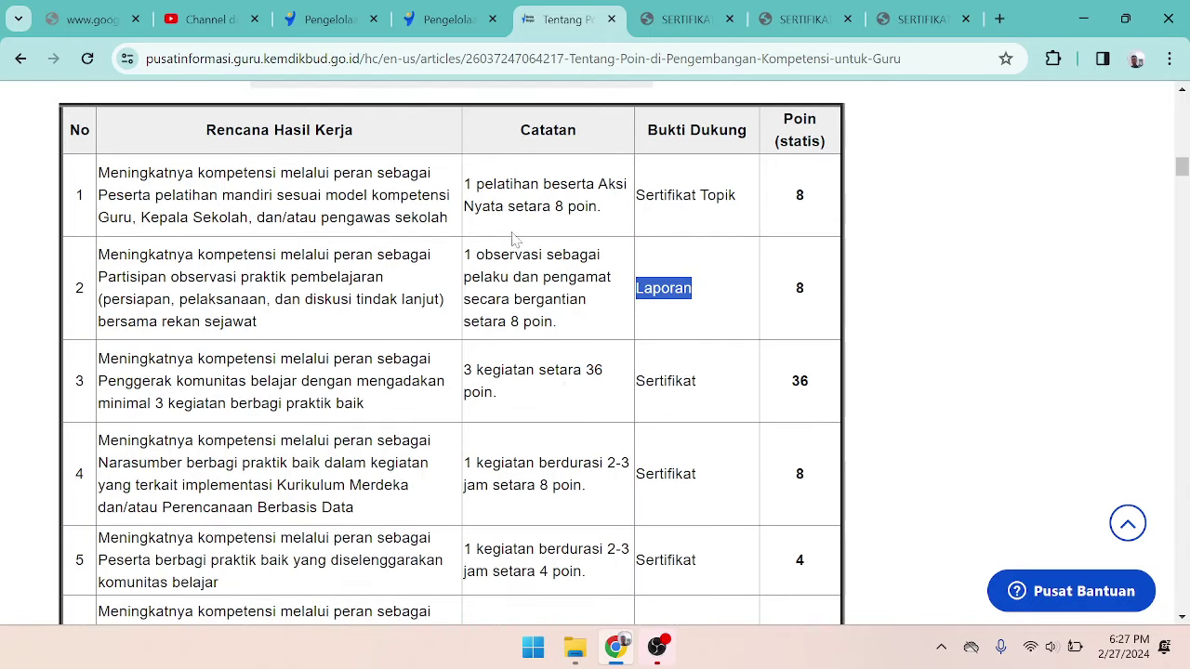
left_click_drag(472, 184, 576, 184)
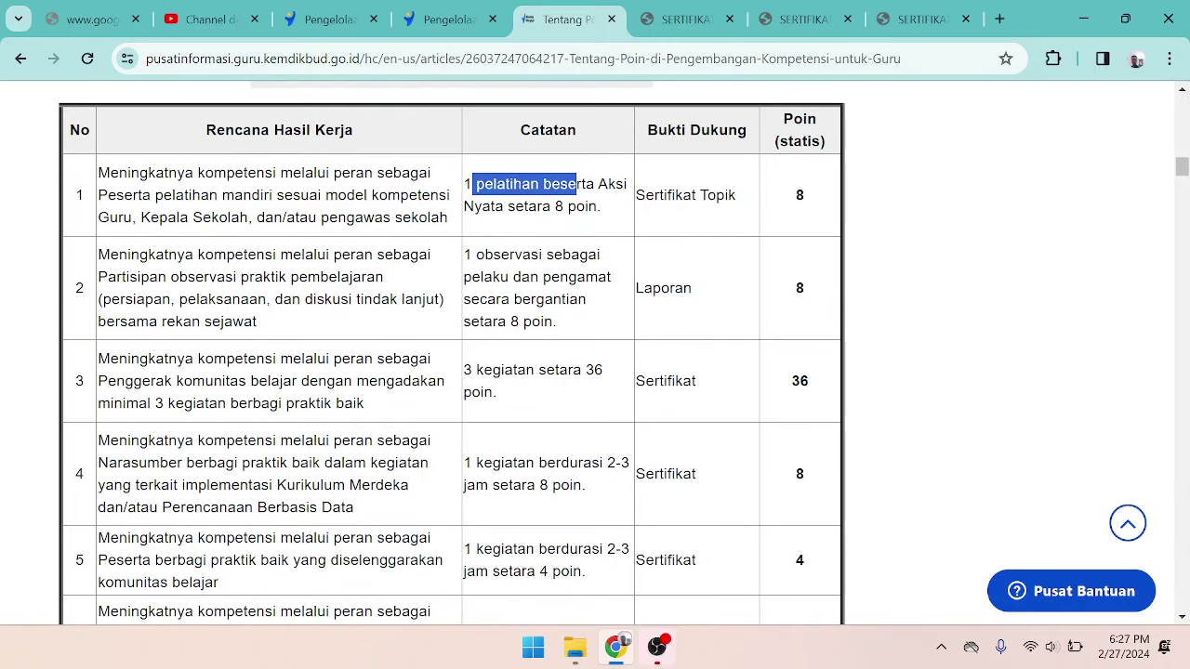
left_click_drag(645, 195, 708, 195)
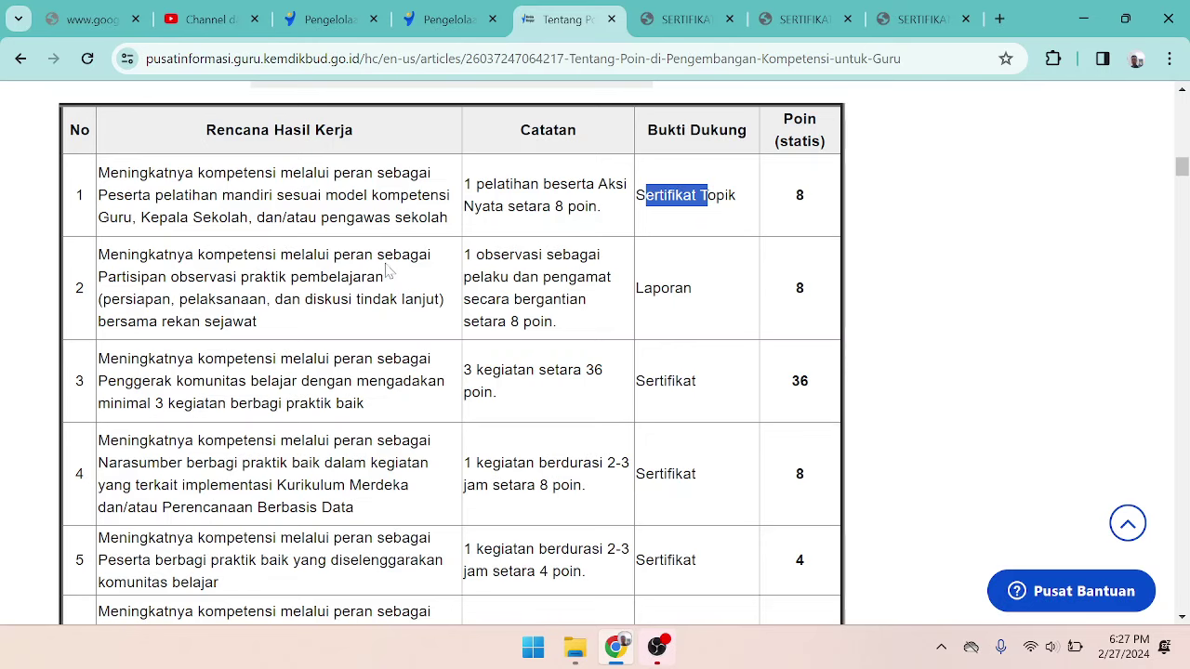
left_click_drag(121, 277, 390, 282)
left_click(659, 288)
scroll(751, 380, "down", 5)
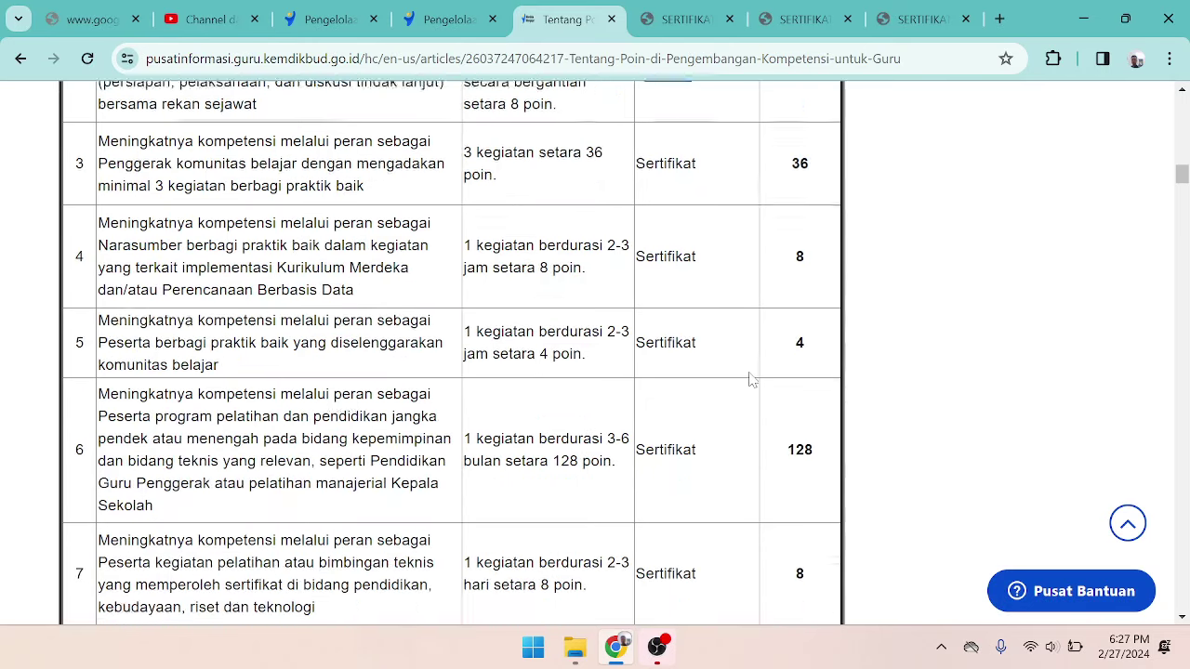
scroll(751, 379, "down", 4)
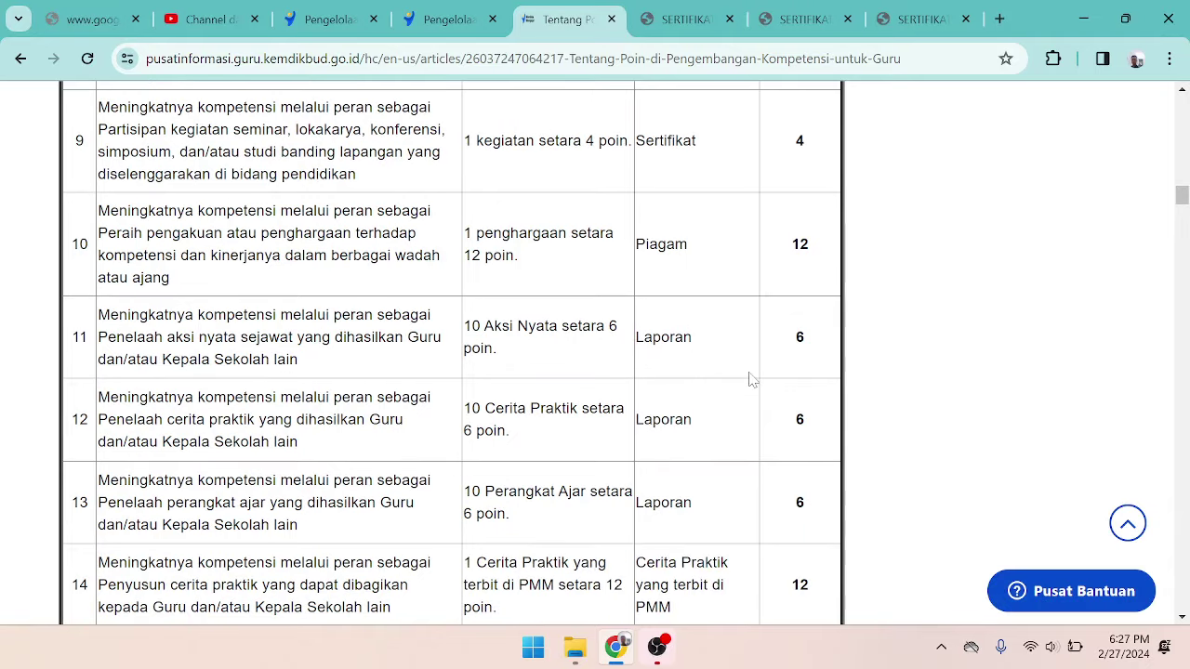
scroll(751, 379, "down", 3)
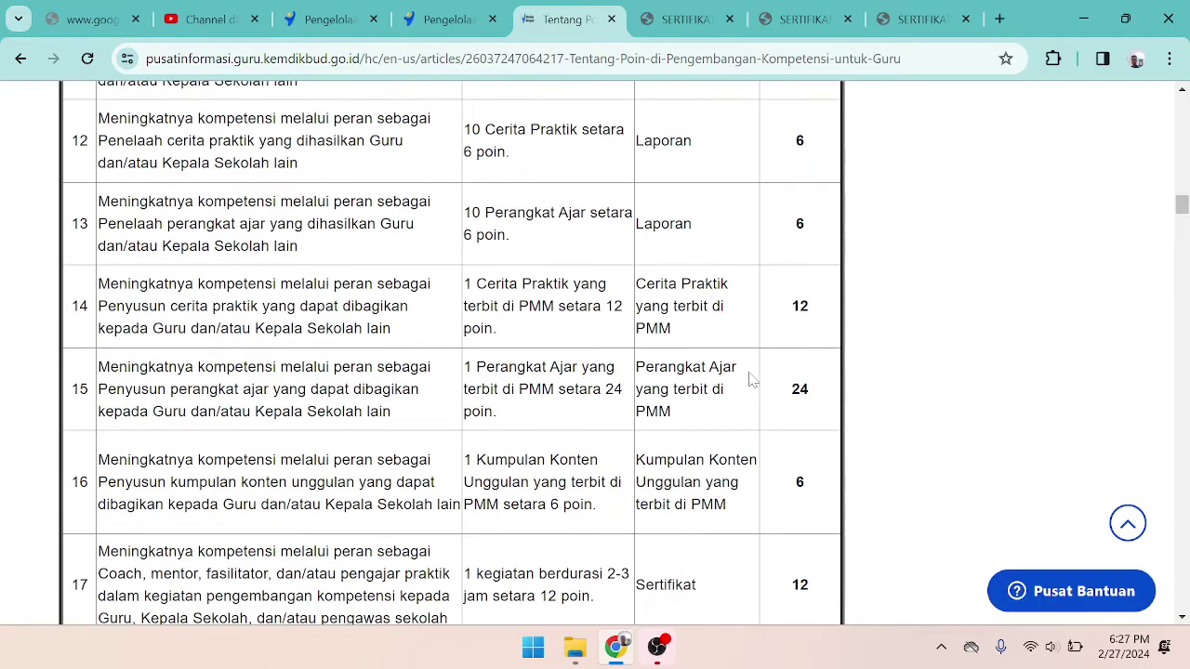